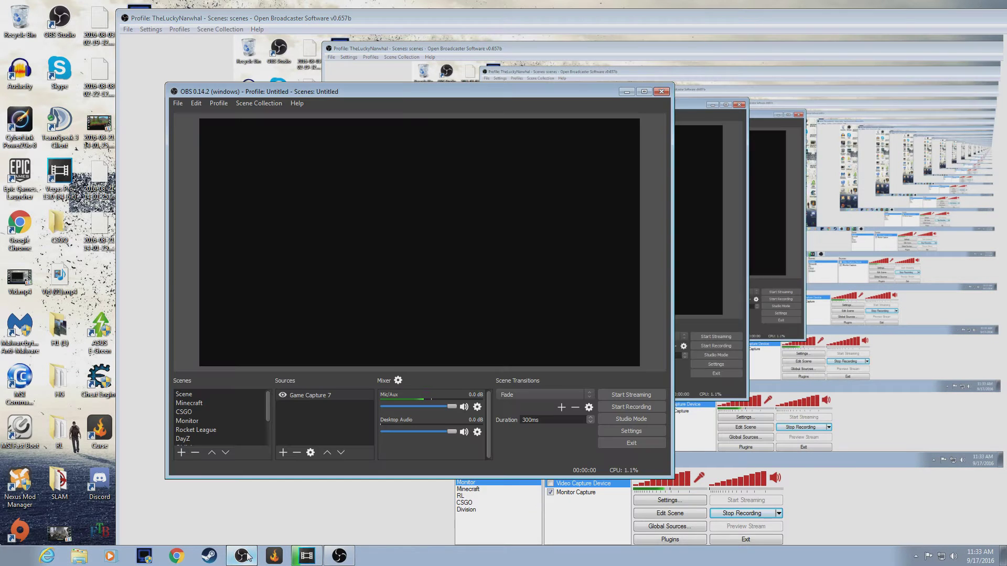
# Maximize the OBS Studio 0.14.2 window so it fills the entire screen.
pyautogui.doubleClick(336, 93)
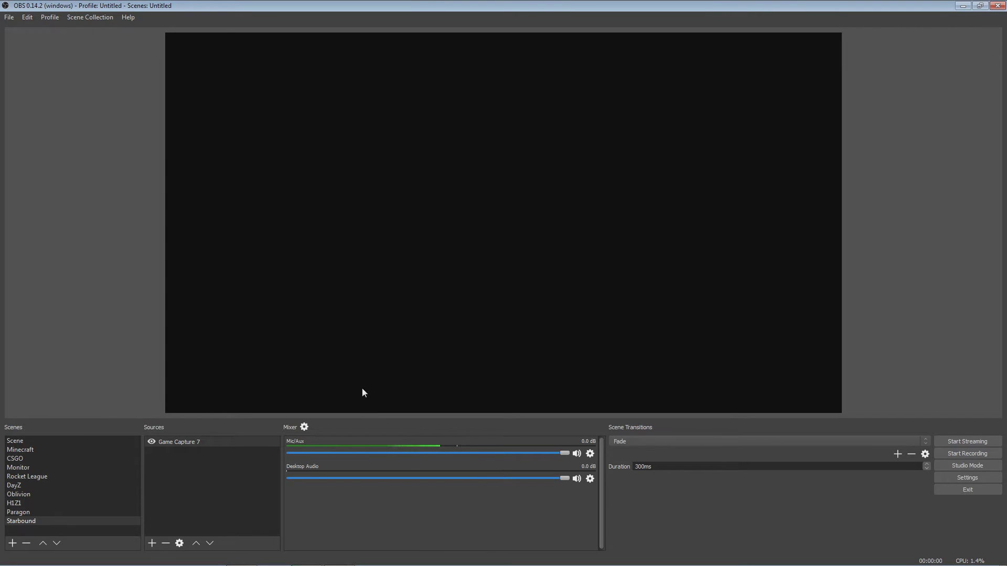
# Select the DayZ scene and review the Advanced Audio Properties before closing them.
pyautogui.click(119, 487)
pyautogui.click(305, 427)
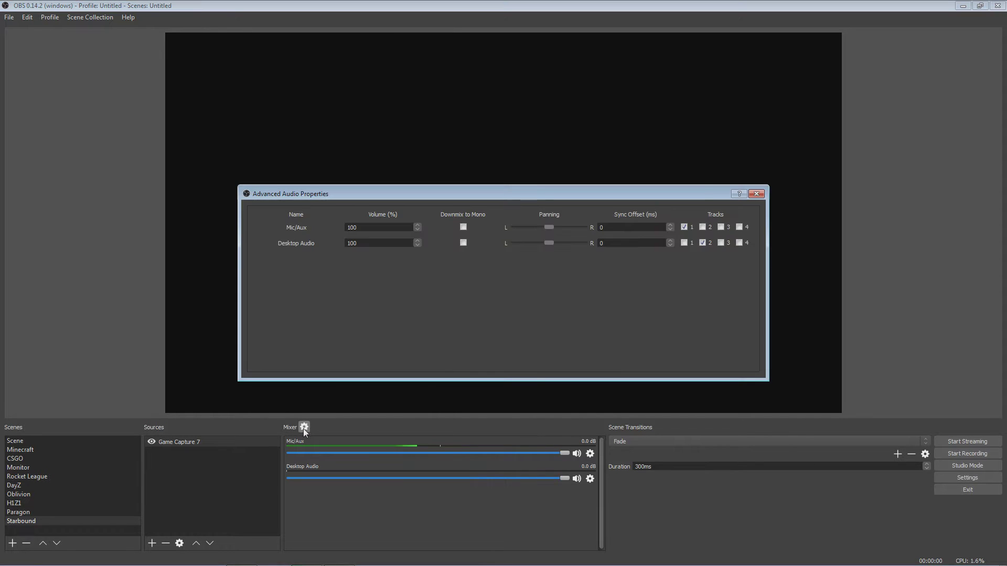
pyautogui.click(756, 194)
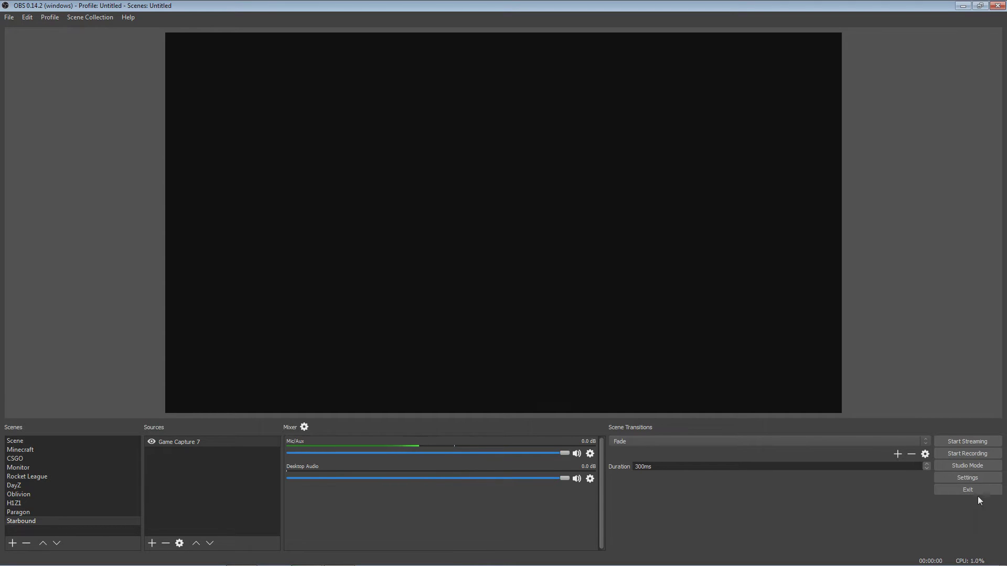
# In Settings, preview the Default theme, keep Dark, and view the Twitch stream settings.
pyautogui.click(977, 476)
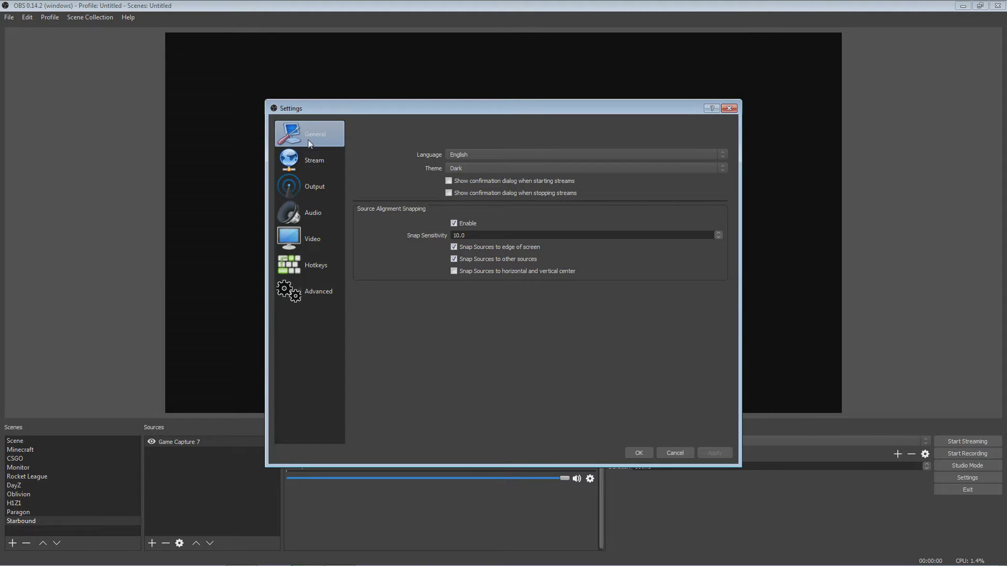
pyautogui.click(456, 168)
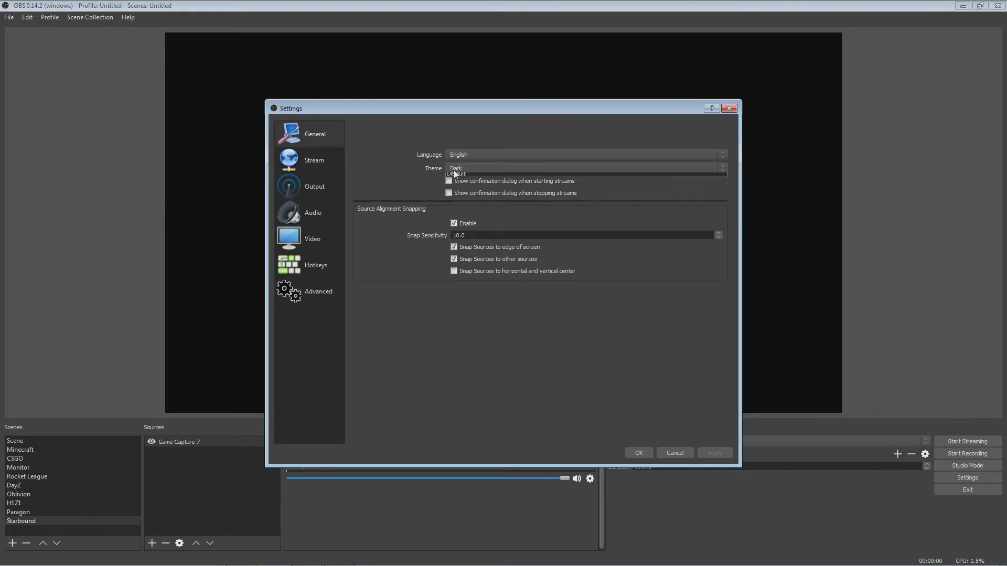
pyautogui.click(464, 181)
pyautogui.click(464, 168)
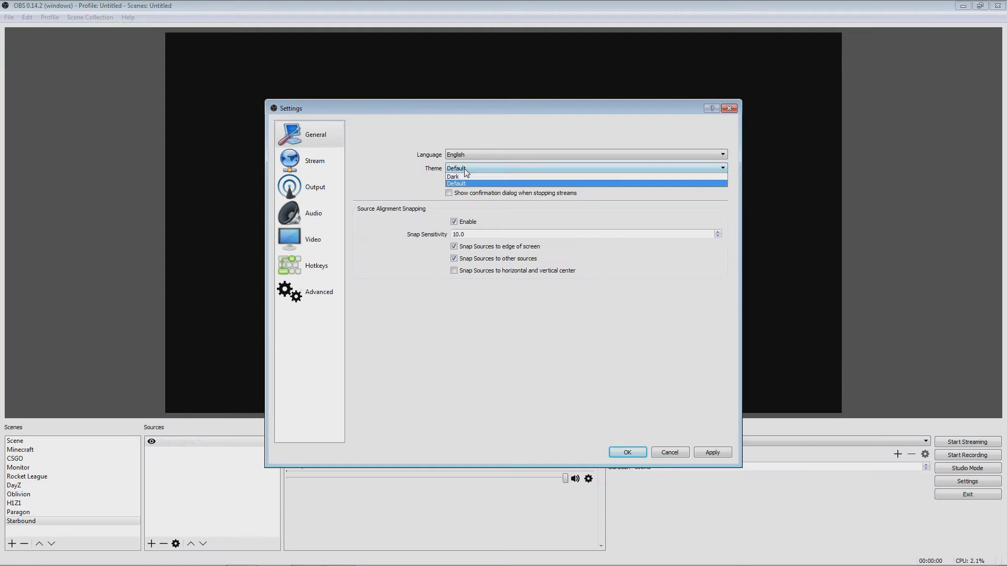
pyautogui.click(464, 174)
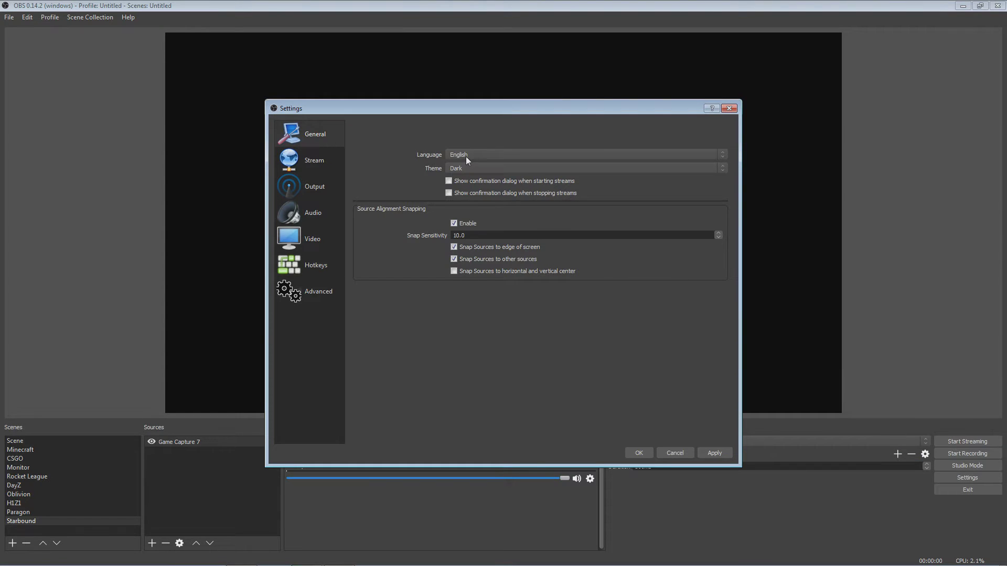
pyautogui.click(309, 159)
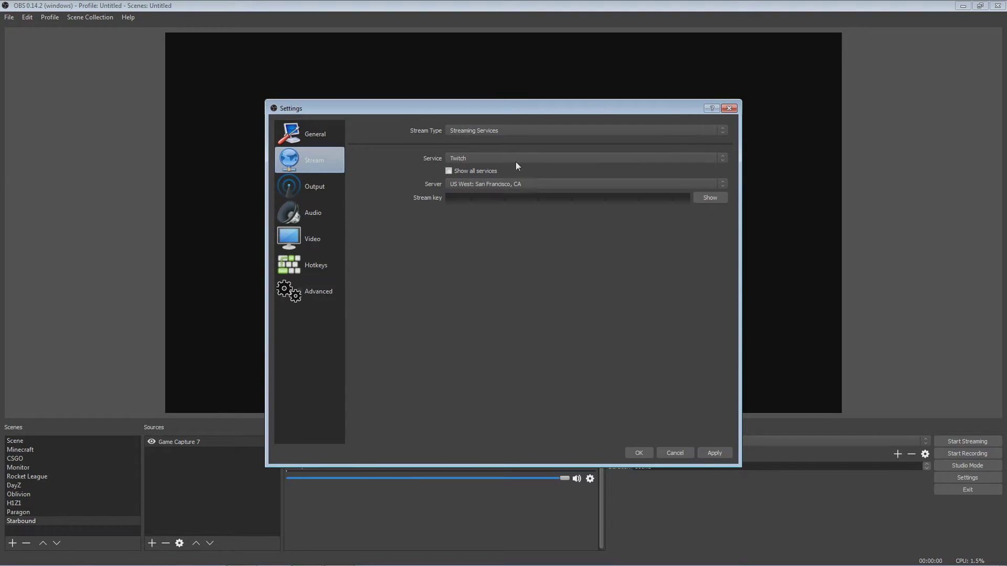
# Show the Output page's Recording tab with Output Mode kept on Advanced.
pyautogui.click(326, 188)
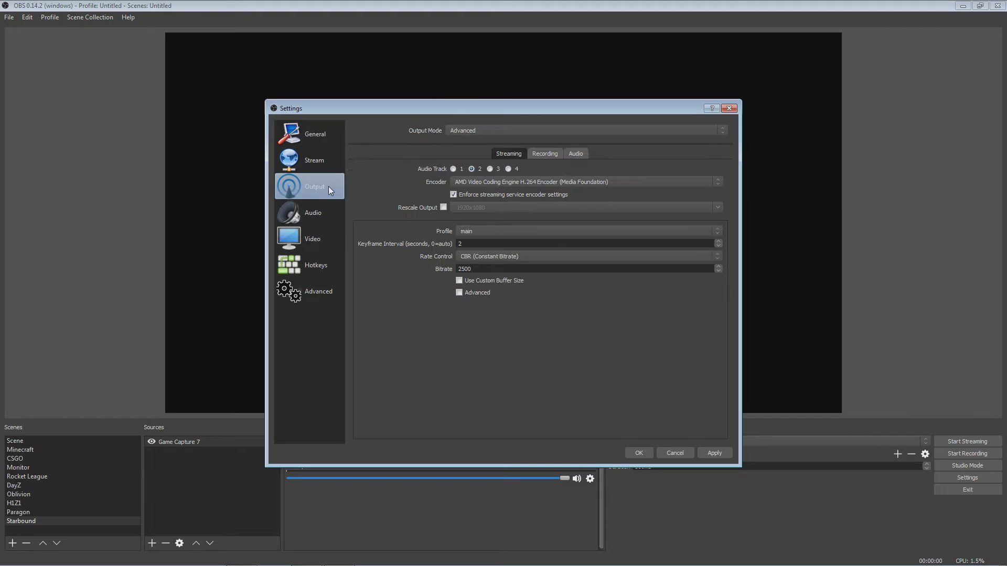
pyautogui.click(549, 157)
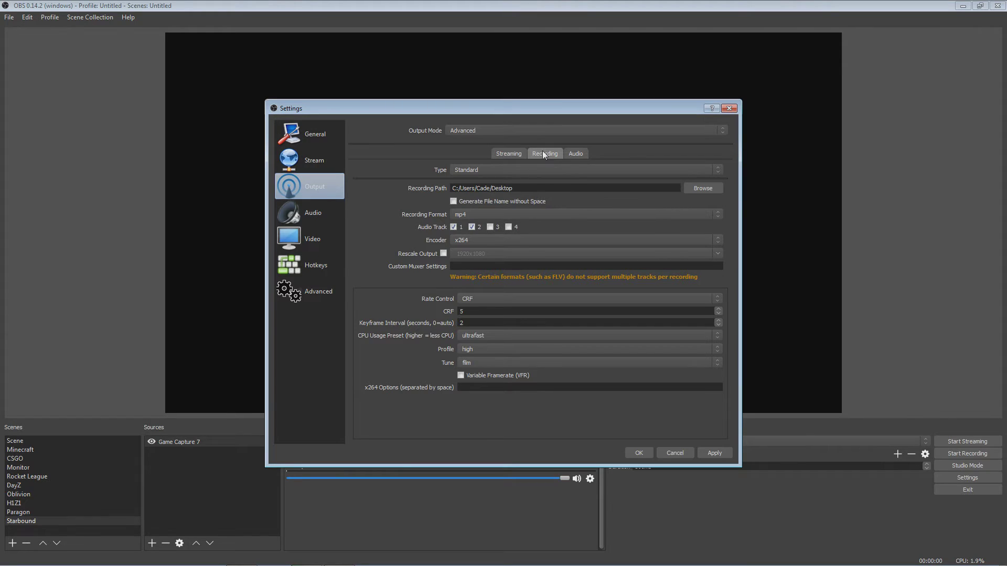
pyautogui.click(490, 130)
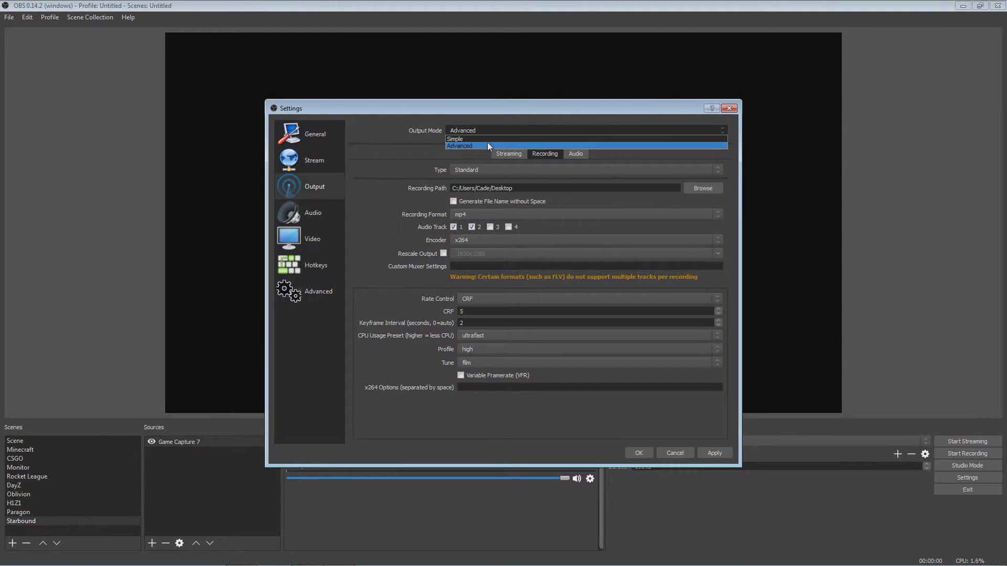
pyautogui.click(487, 128)
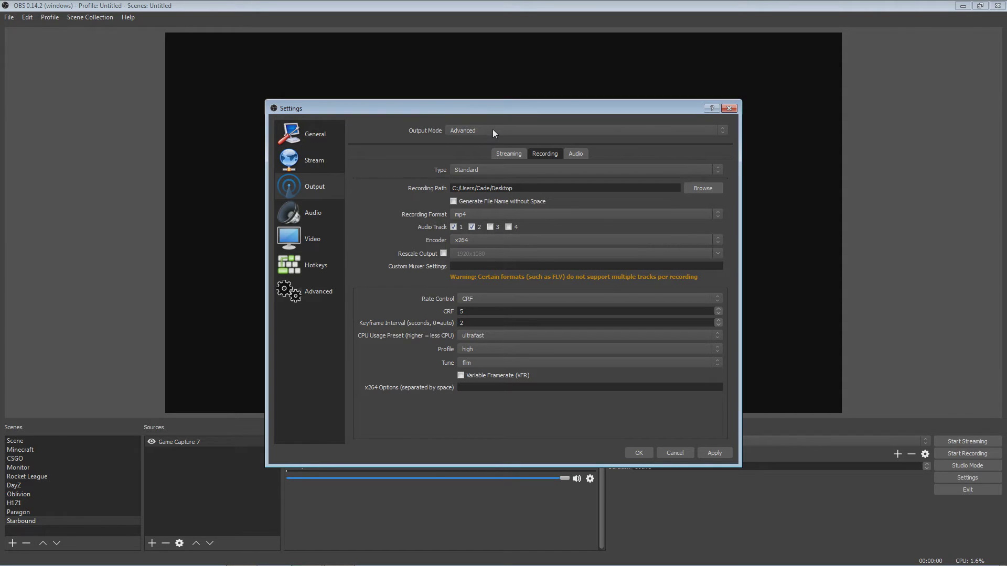
# Confirm Standard as the recording type, with mp4 format and x264 encoder.
pyautogui.click(506, 168)
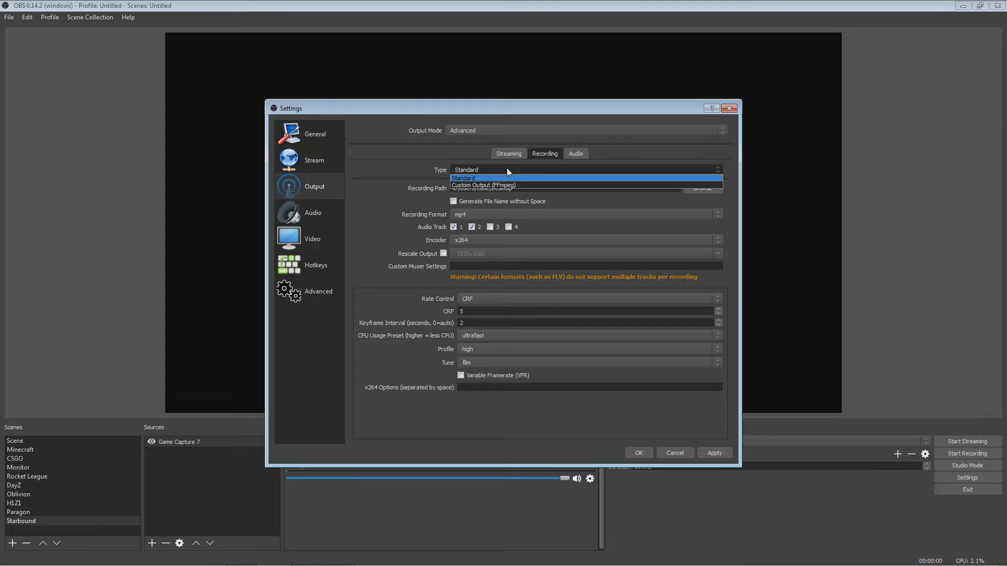
pyautogui.click(506, 168)
pyautogui.click(507, 168)
pyautogui.click(510, 171)
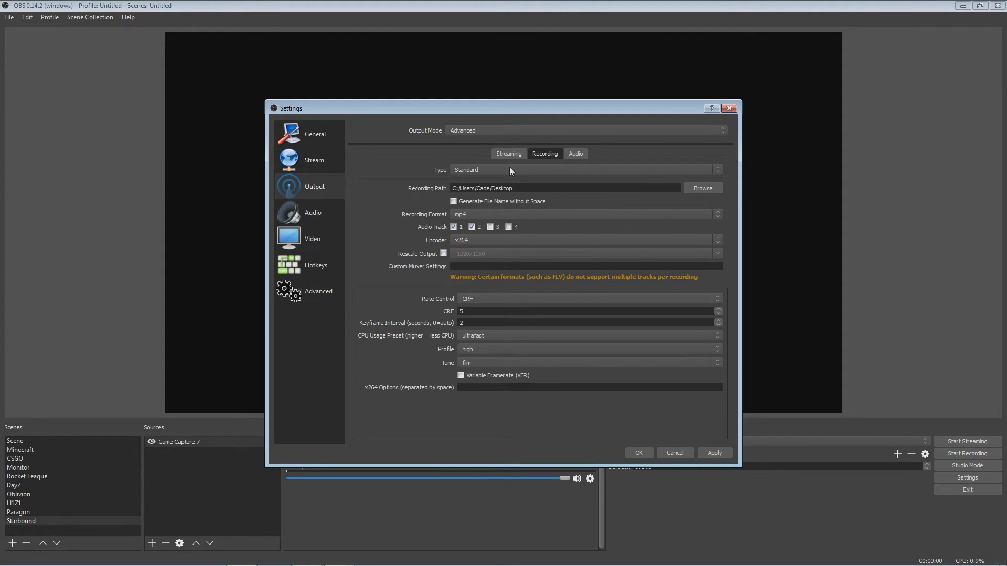
pyautogui.click(514, 165)
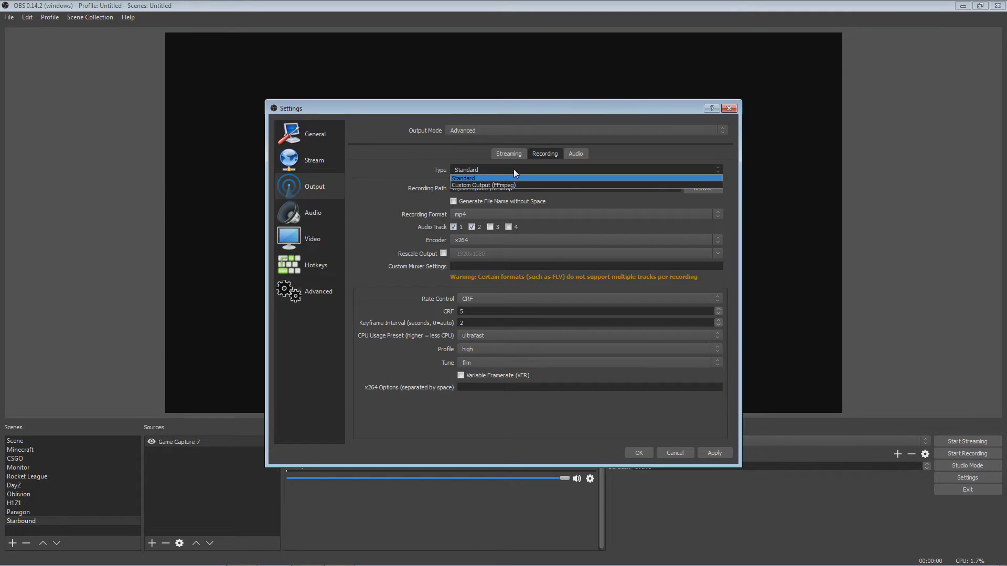
pyautogui.click(514, 169)
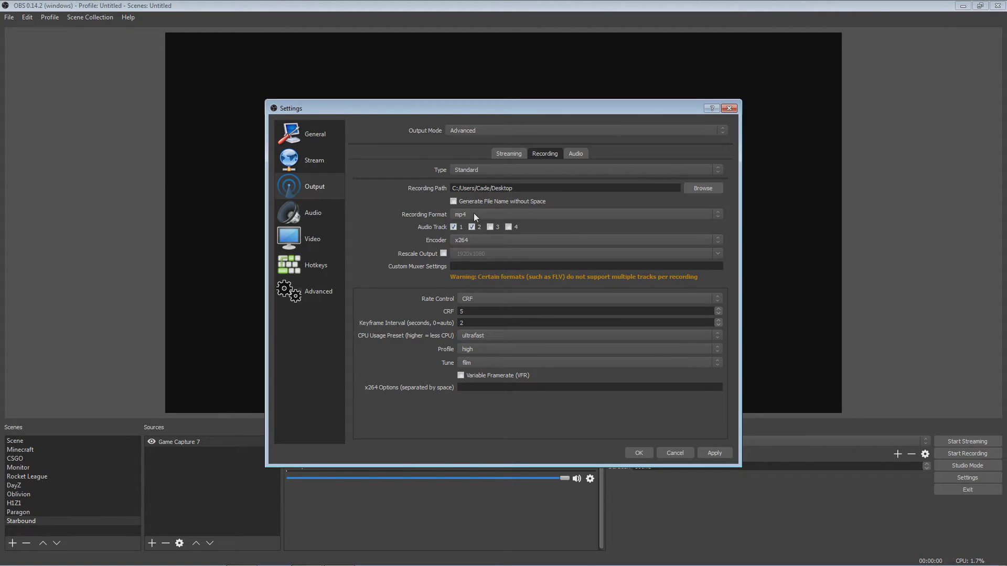
pyautogui.click(481, 171)
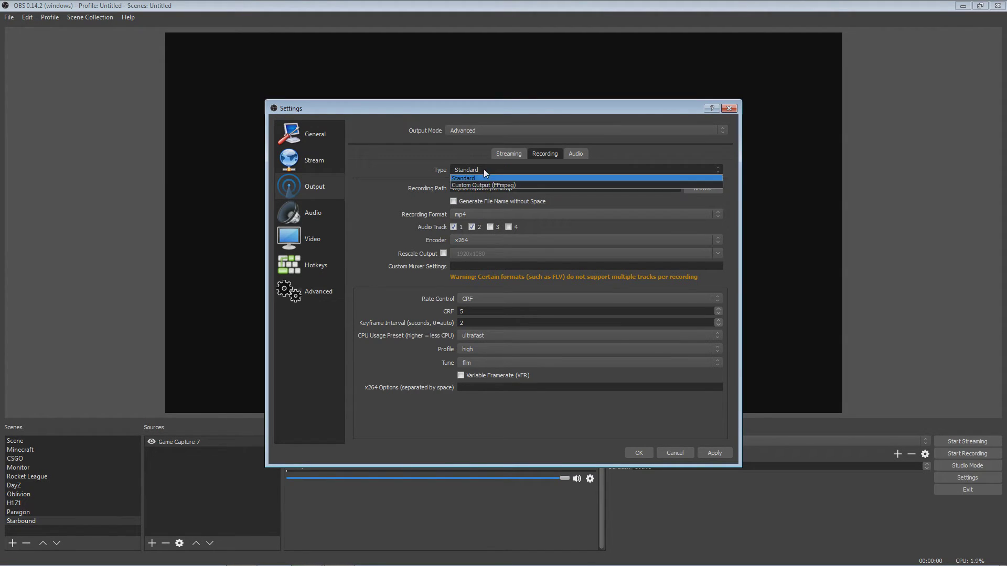
pyautogui.click(484, 169)
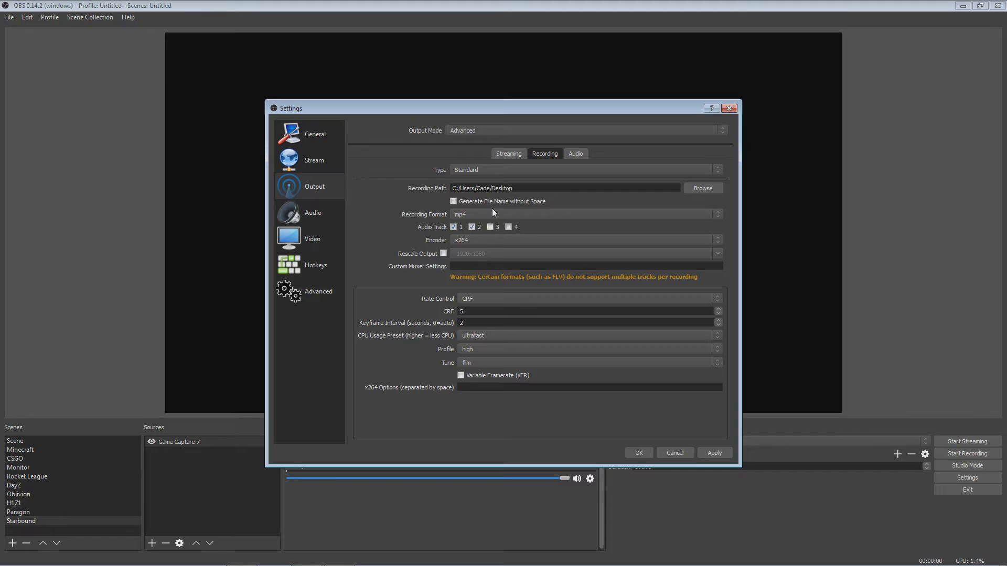
pyautogui.click(549, 215)
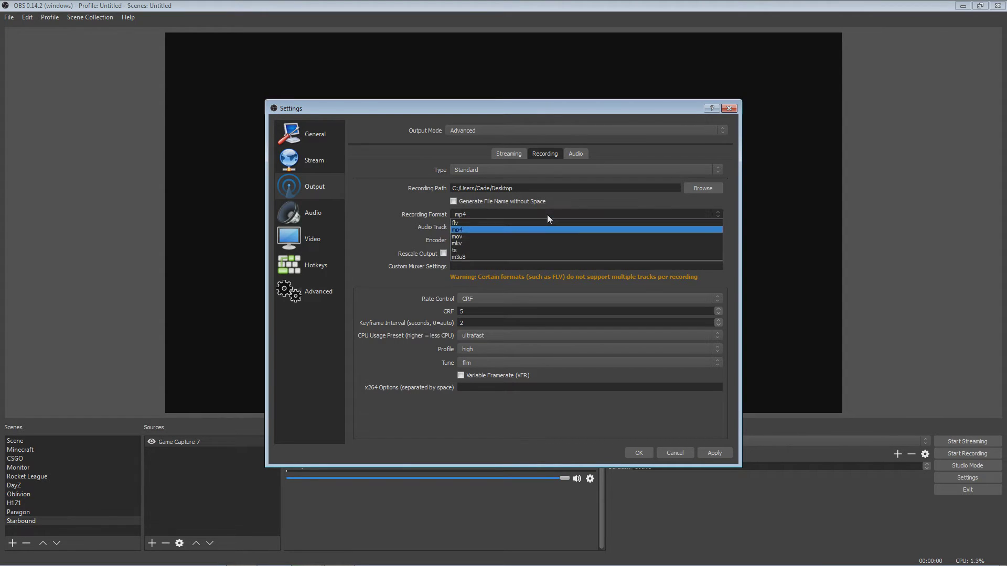
pyautogui.click(522, 230)
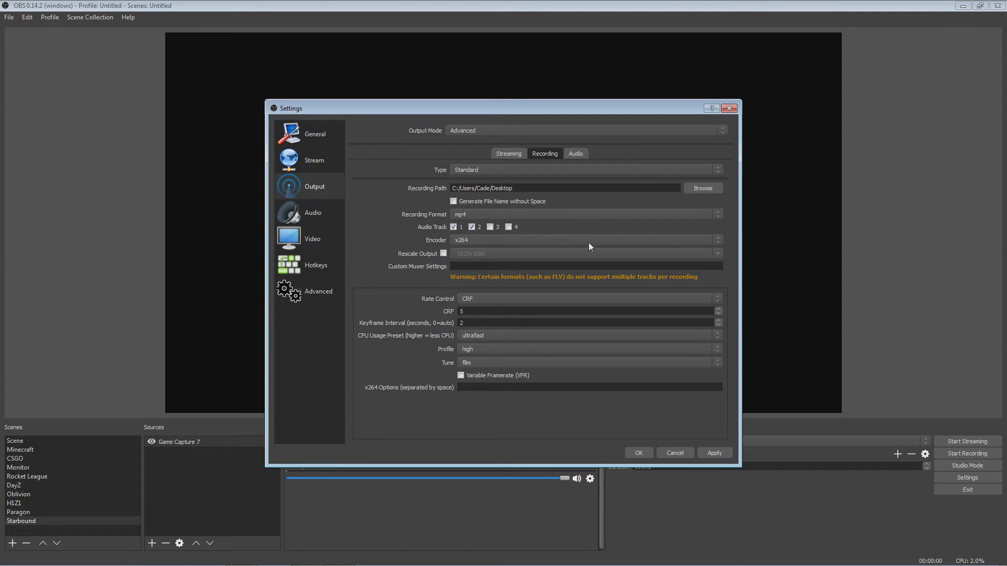
pyautogui.click(485, 214)
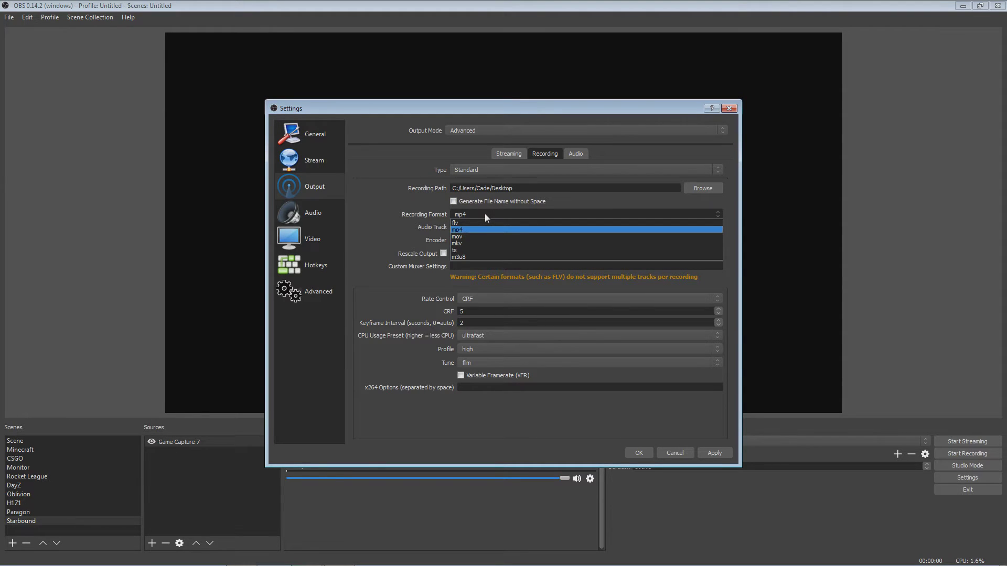
pyautogui.click(484, 214)
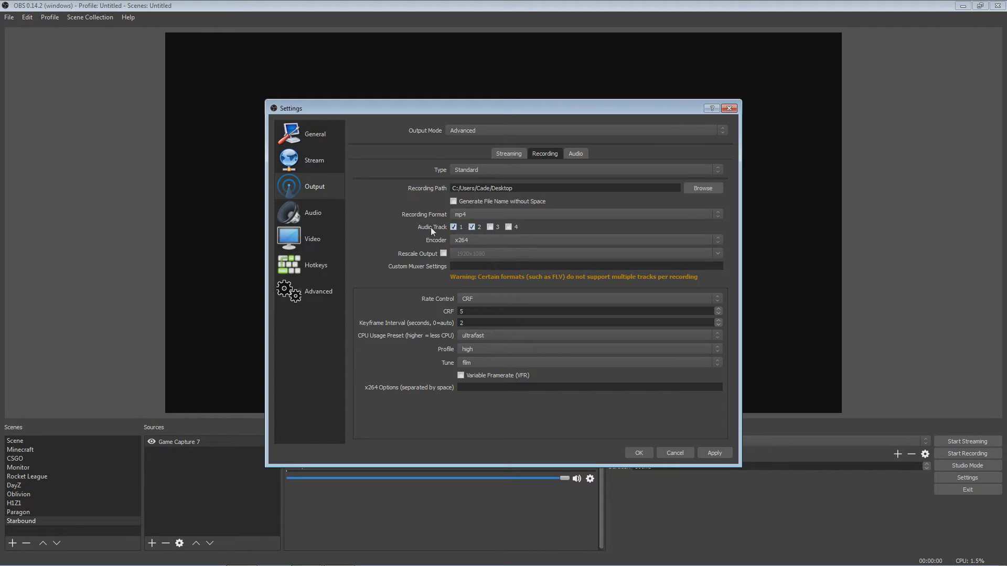
# Keep x264 as the recording encoder and leave Rescale Output unchecked.
pyautogui.click(499, 241)
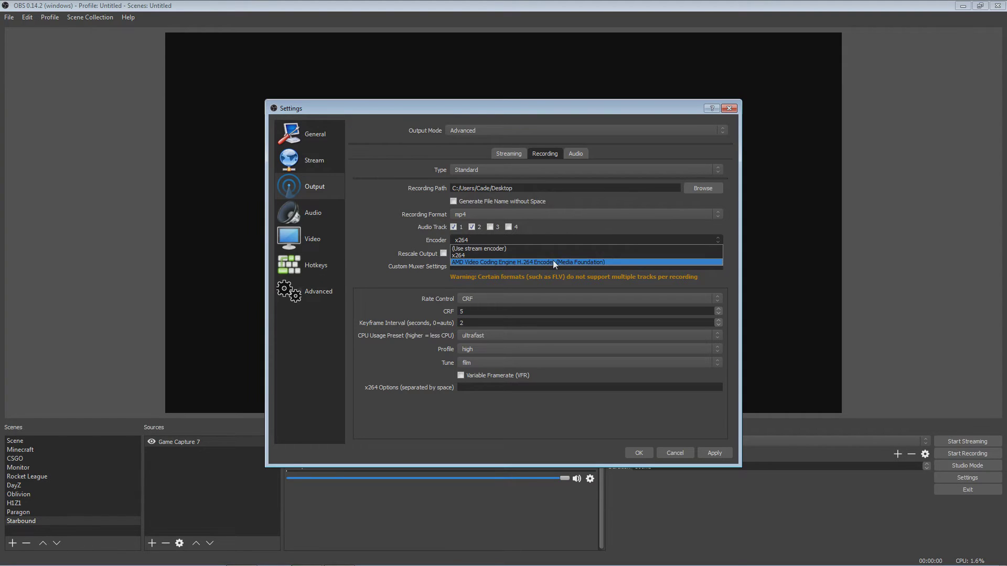
pyautogui.click(492, 256)
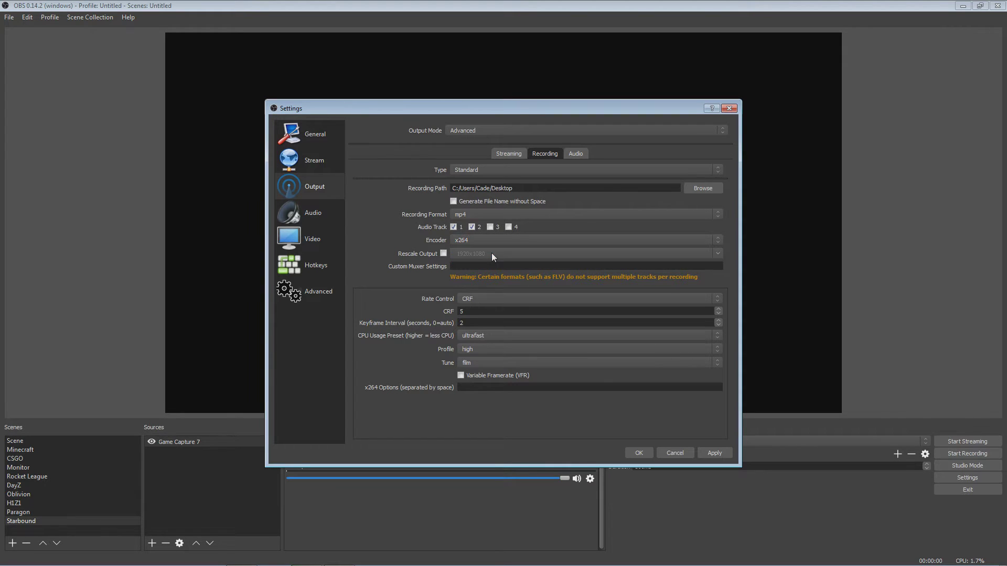
pyautogui.click(445, 254)
pyautogui.click(444, 254)
# Keep CRF as the rate control and select the CRF value 5.
pyautogui.click(534, 300)
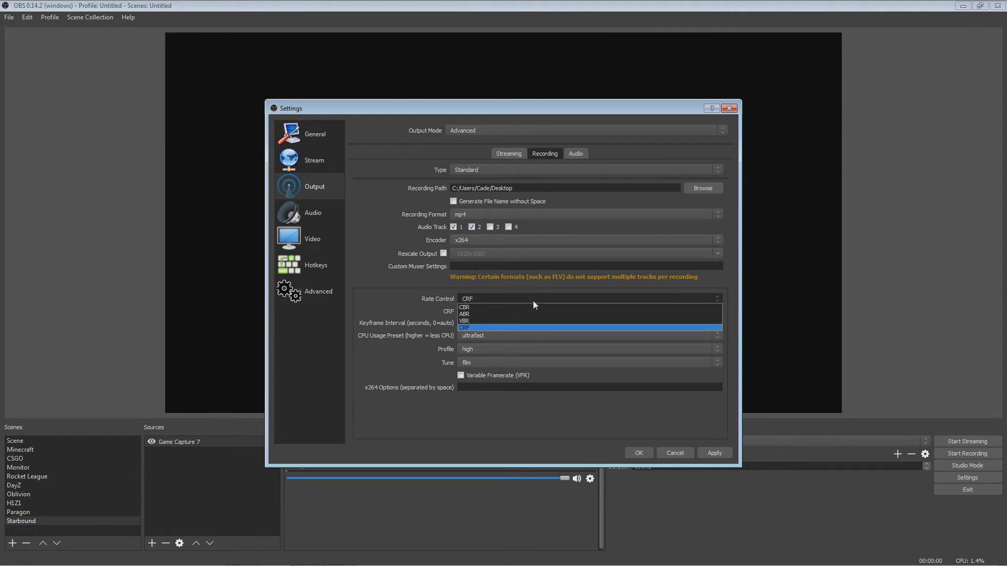
pyautogui.click(474, 298)
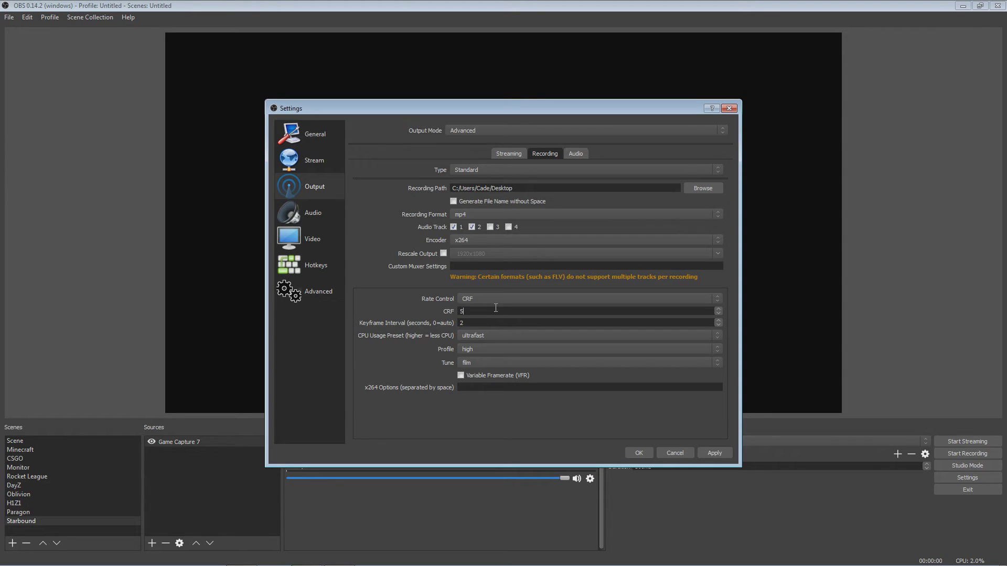
pyautogui.moveTo(471, 312); pyautogui.dragTo(432, 311)
# Select the keyframe interval value 2 and keep the ultrafast CPU usage preset.
pyautogui.doubleClick(471, 322)
pyautogui.moveTo(479, 325); pyautogui.dragTo(445, 324)
pyautogui.click(463, 323)
pyautogui.click(492, 338)
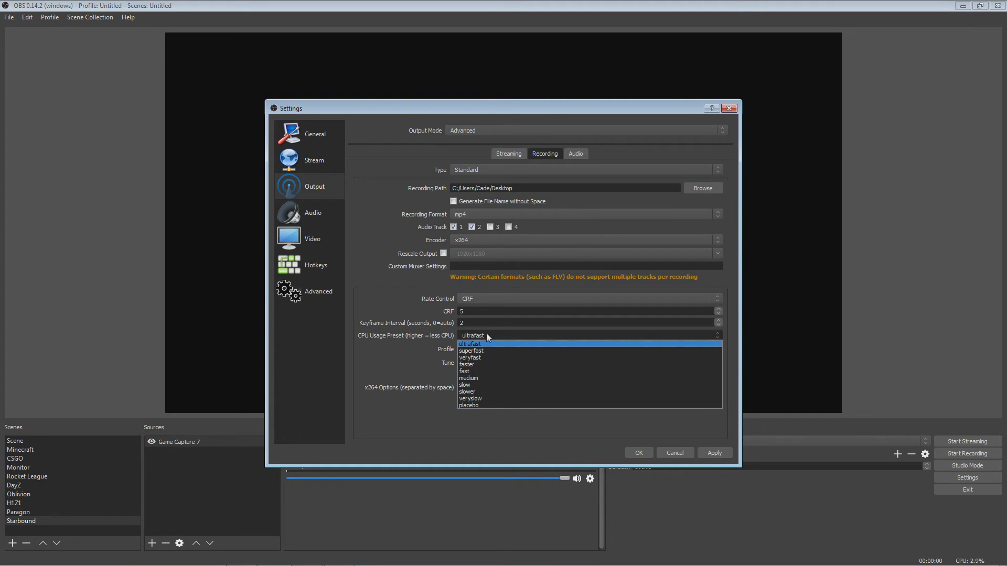
pyautogui.click(486, 336)
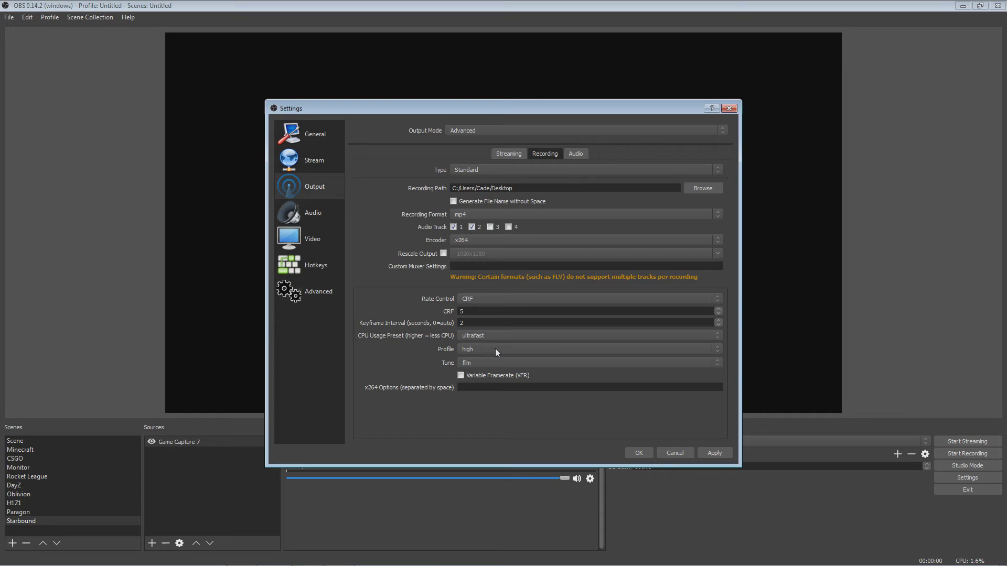
# Keep the x264 encoder on ultrafast preset, high profile and film tune.
pyautogui.click(492, 338)
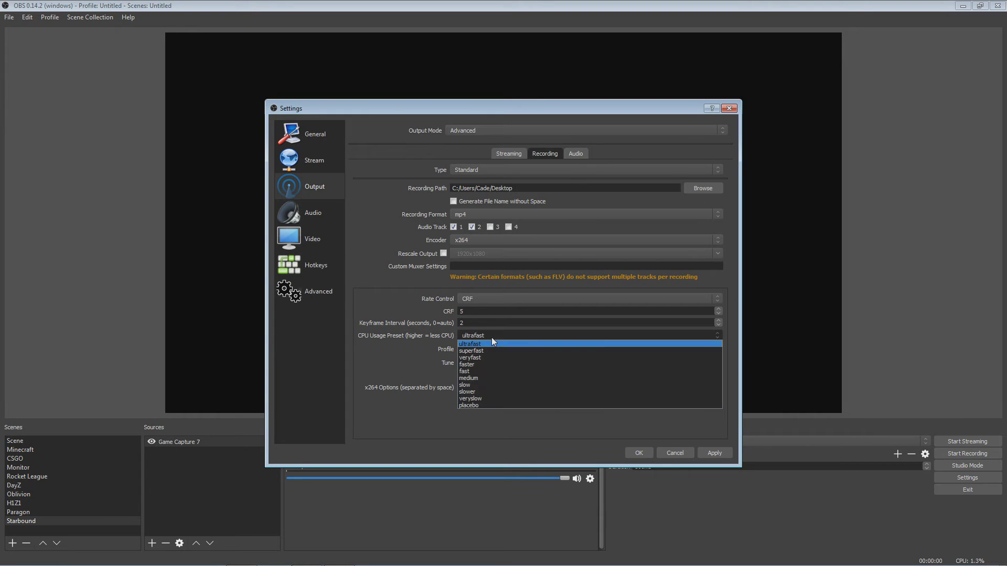
pyautogui.click(491, 338)
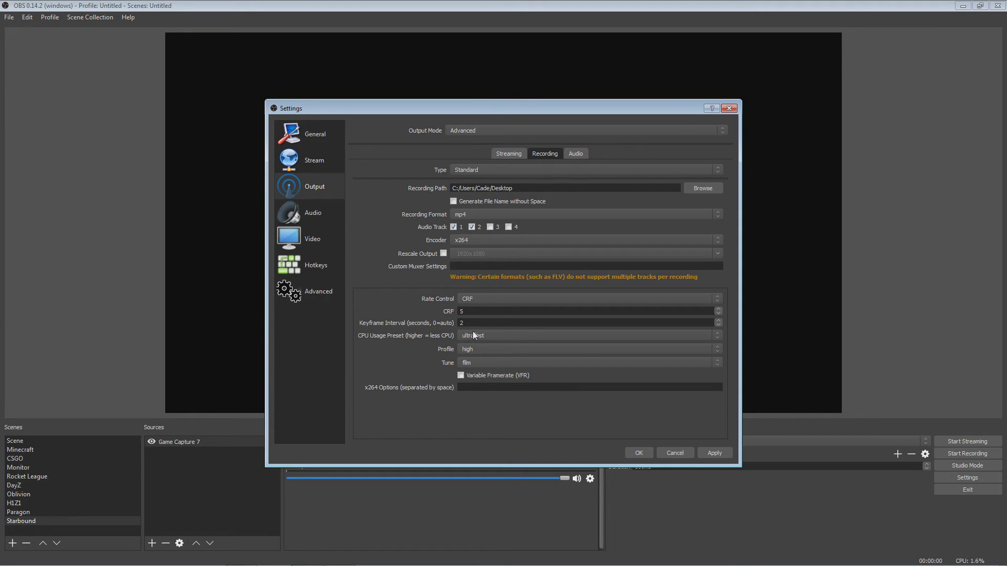
pyautogui.click(508, 350)
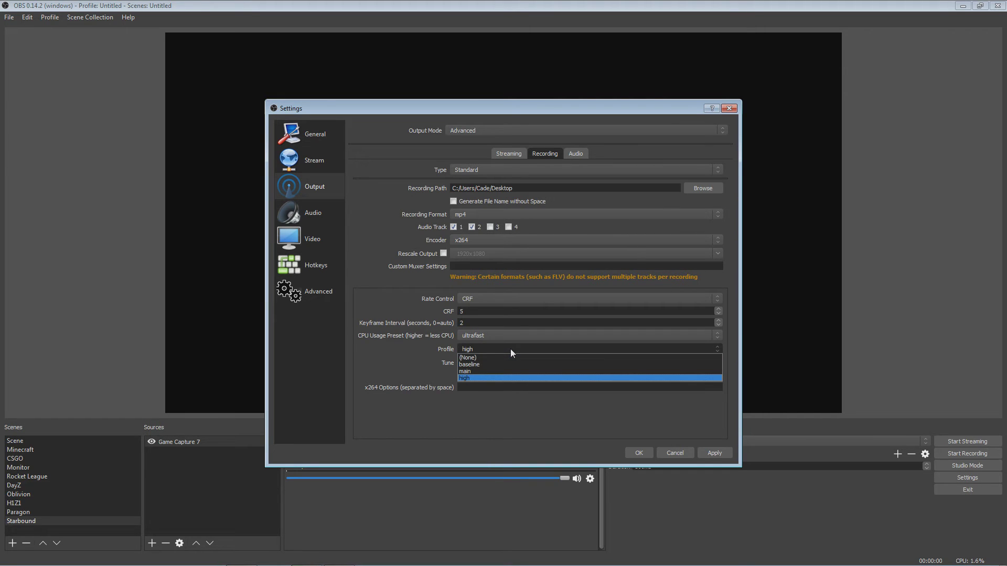
pyautogui.click(483, 349)
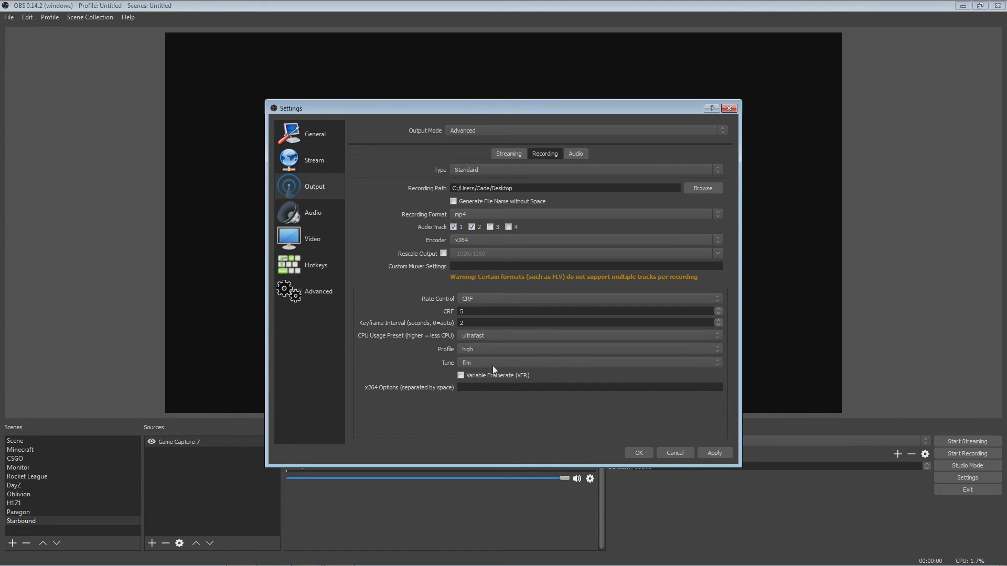
pyautogui.click(493, 366)
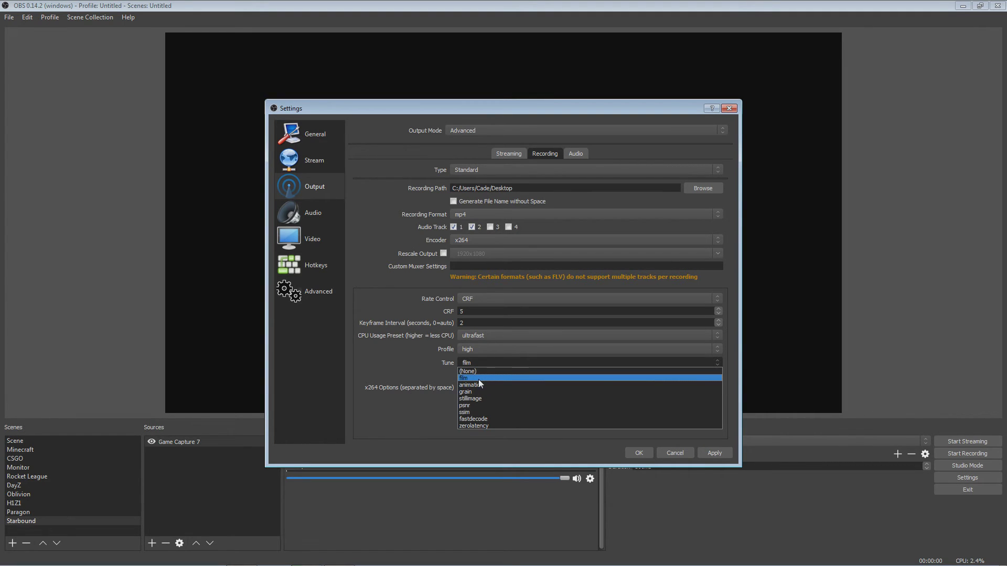
pyautogui.click(479, 377)
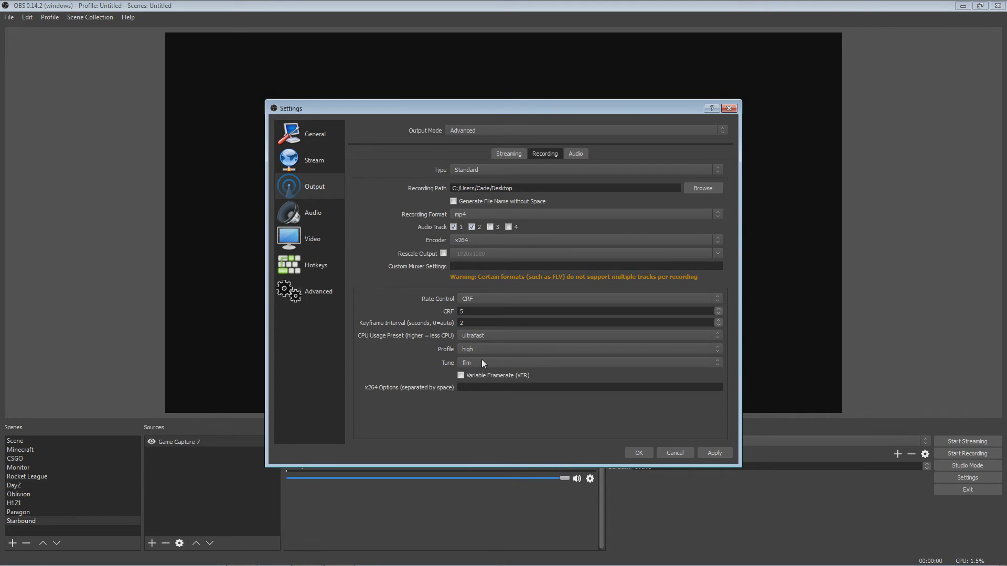
pyautogui.click(481, 359)
pyautogui.click(477, 364)
# Confirm the Track 1 audio bitrate stays at 320 on the Audio tab.
pyautogui.click(574, 155)
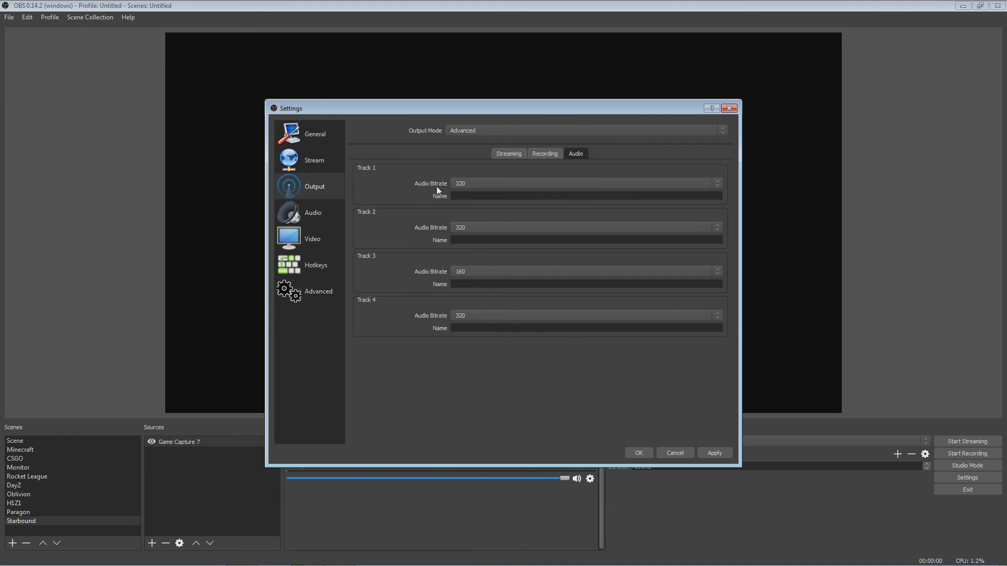
pyautogui.click(471, 184)
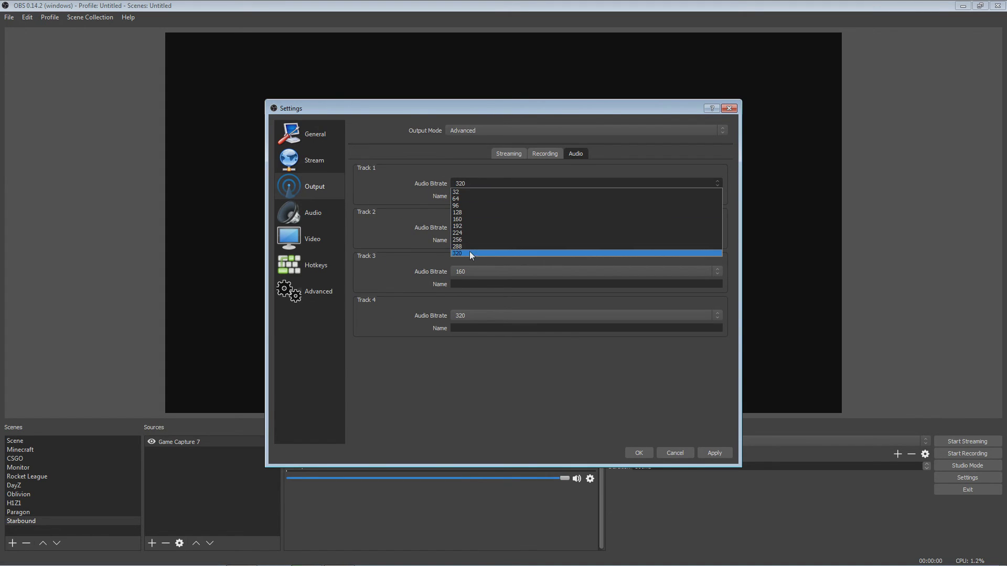
pyautogui.click(472, 182)
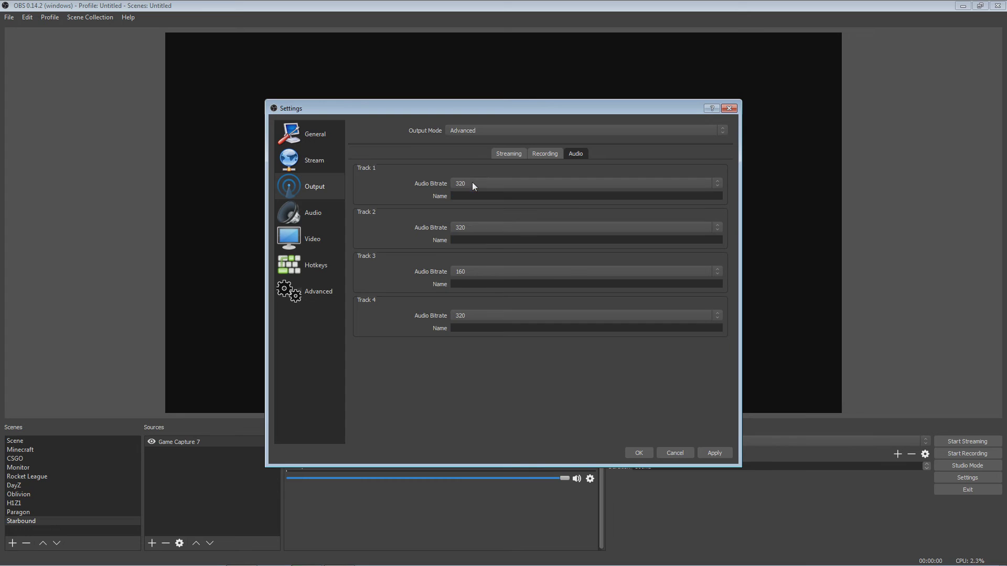
# Set the audio sample rate to 44.1khz and channels to Stereo.
pyautogui.click(297, 214)
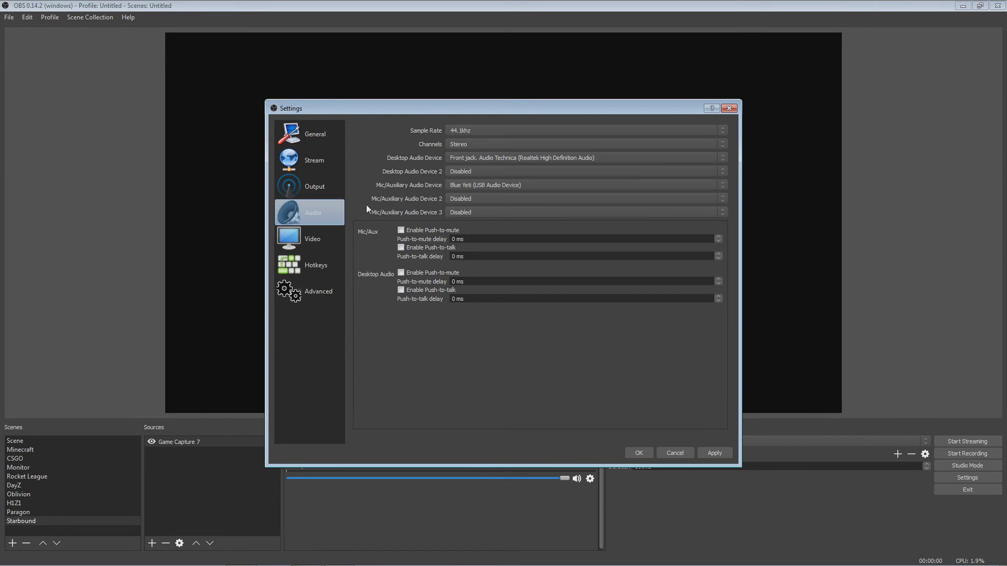
pyautogui.click(454, 133)
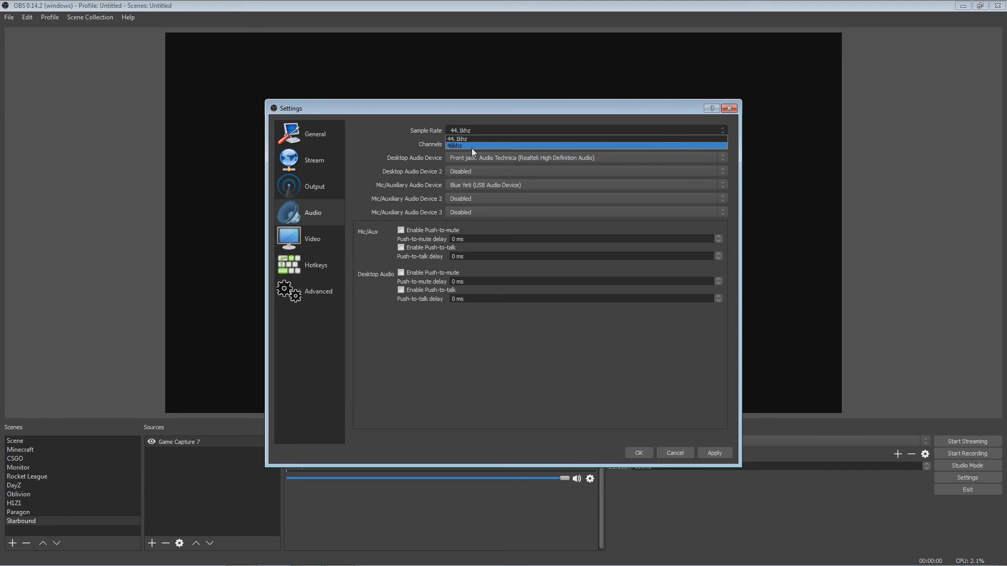
pyautogui.click(471, 147)
pyautogui.click(471, 132)
pyautogui.click(471, 140)
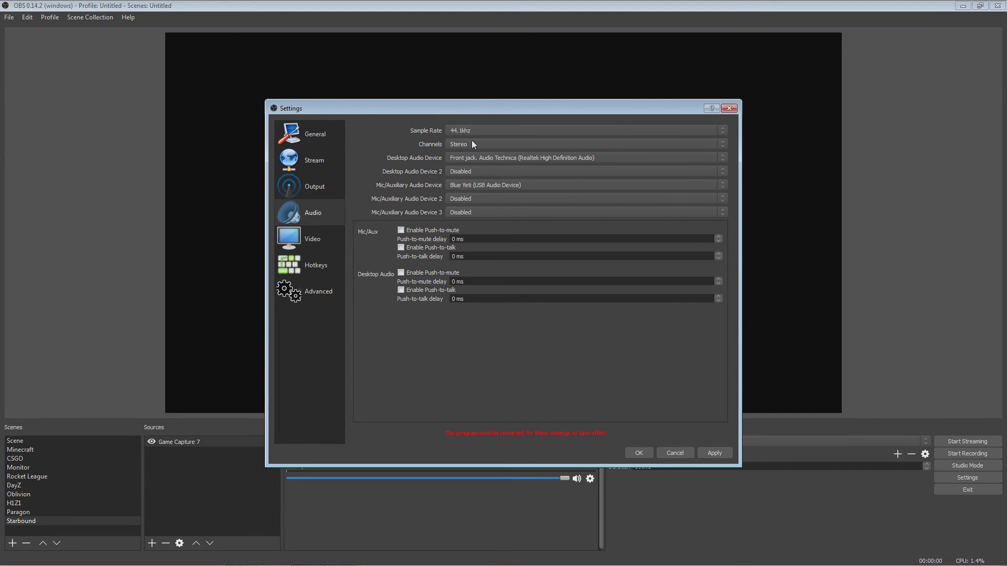
pyautogui.click(470, 130)
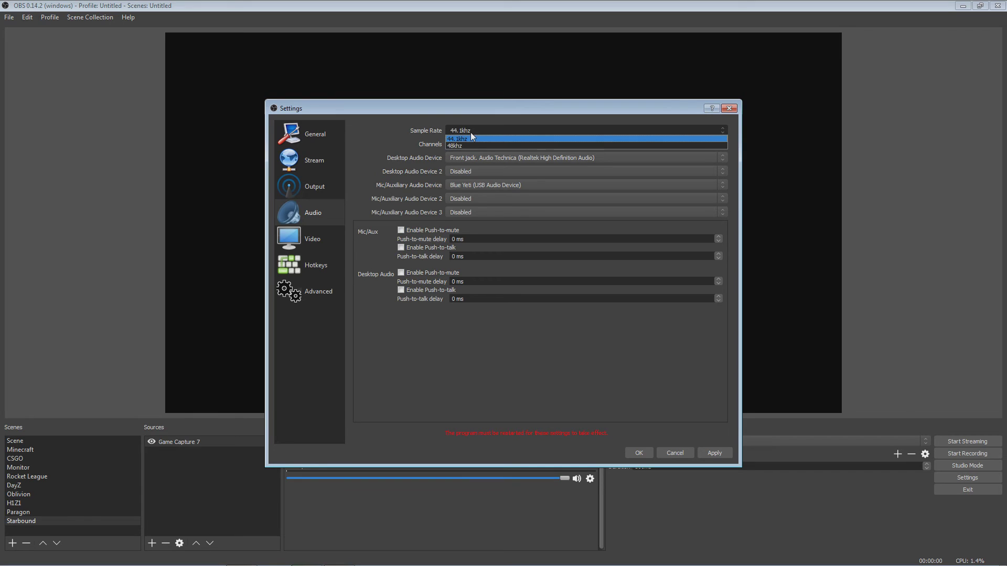
pyautogui.click(470, 132)
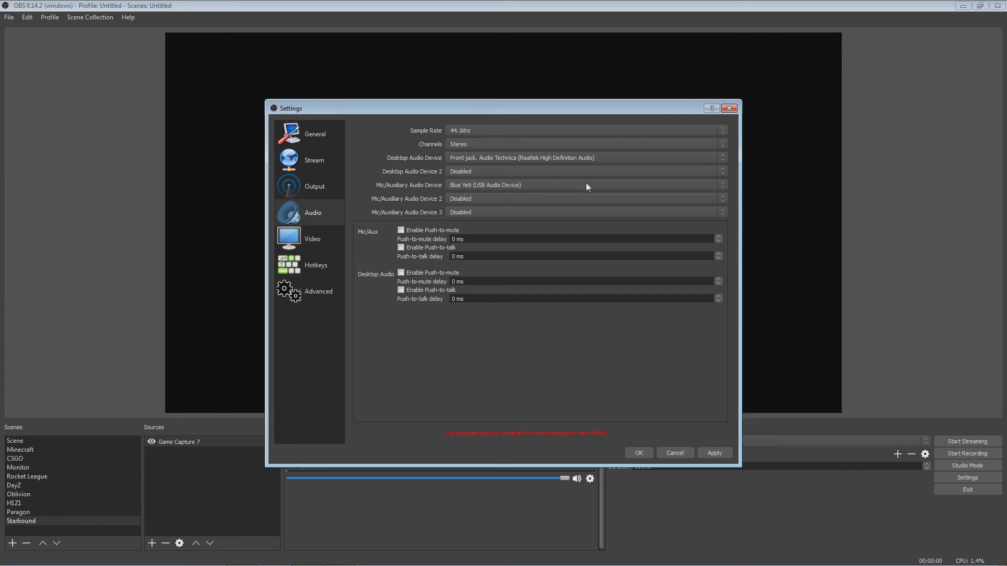
pyautogui.click(508, 146)
pyautogui.click(510, 148)
# Keep Blue Yeti as the mic device, then go to the Video settings.
pyautogui.click(461, 184)
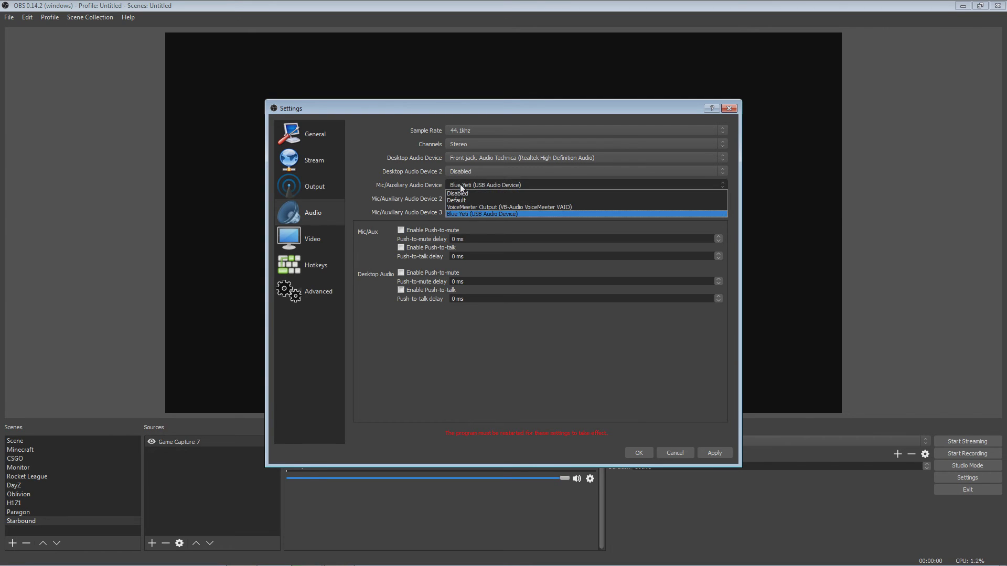
pyautogui.click(457, 184)
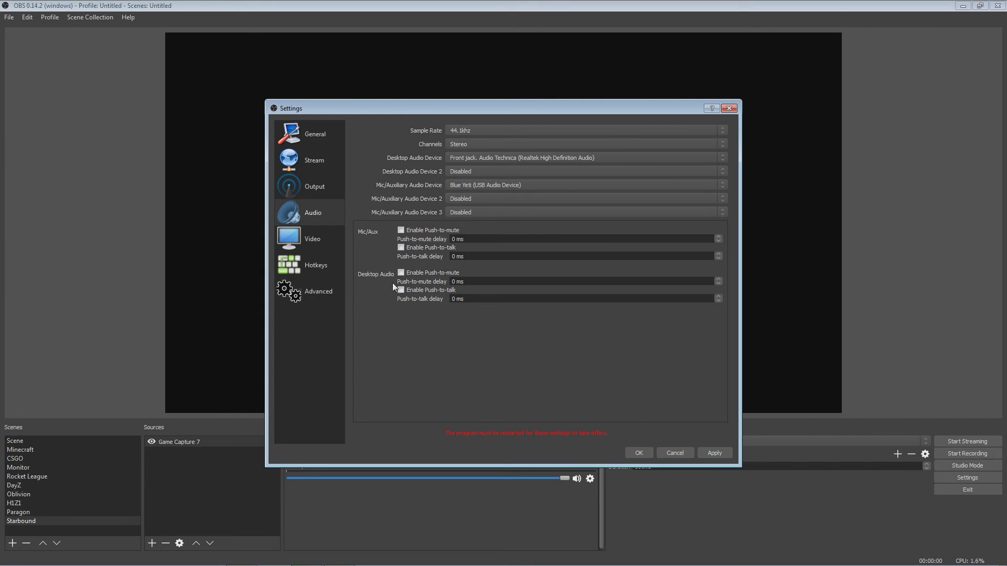
pyautogui.click(329, 240)
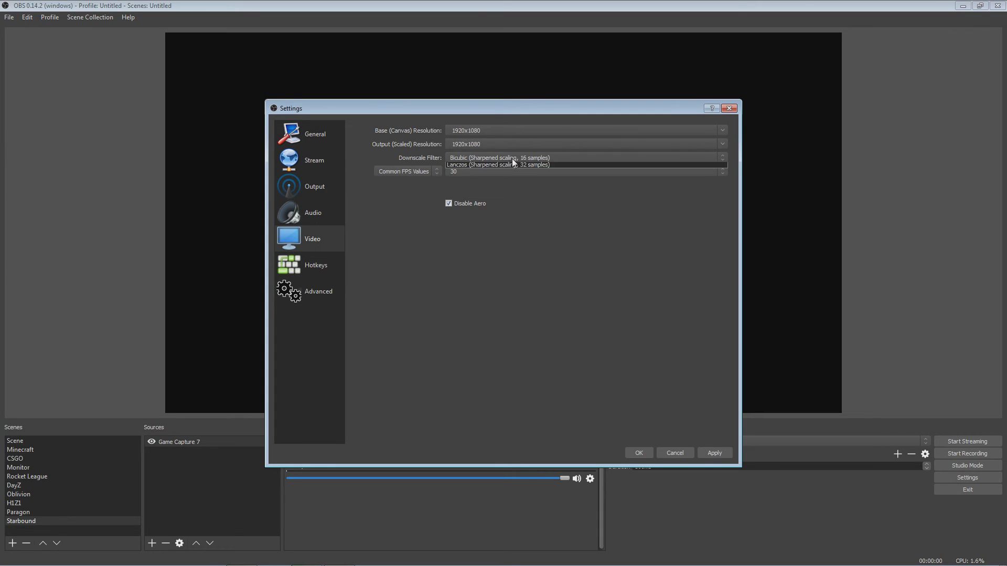
# Keep the Bicubic (16 samples) downscale filter and a common FPS value of 30.
pyautogui.click(512, 158)
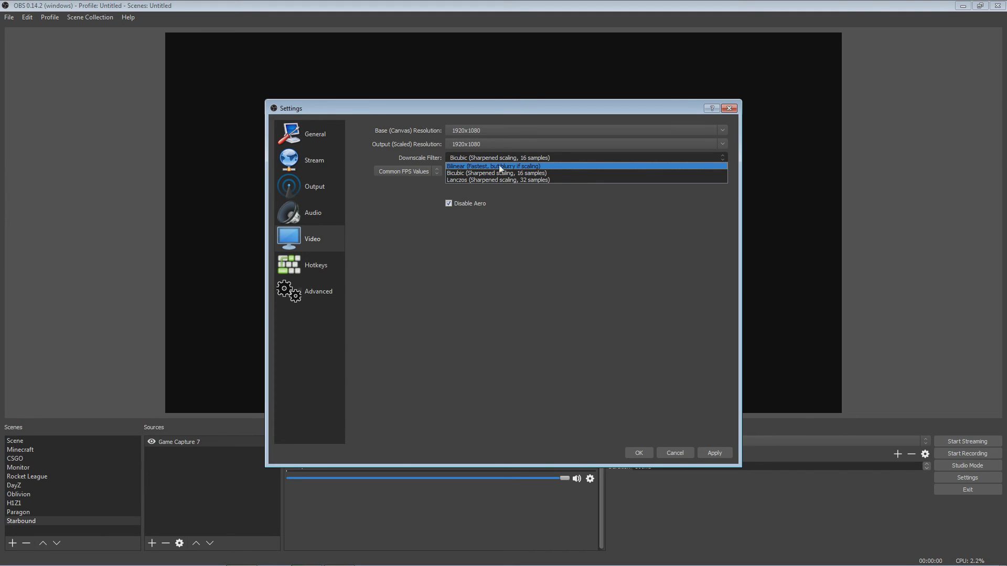
pyautogui.click(528, 176)
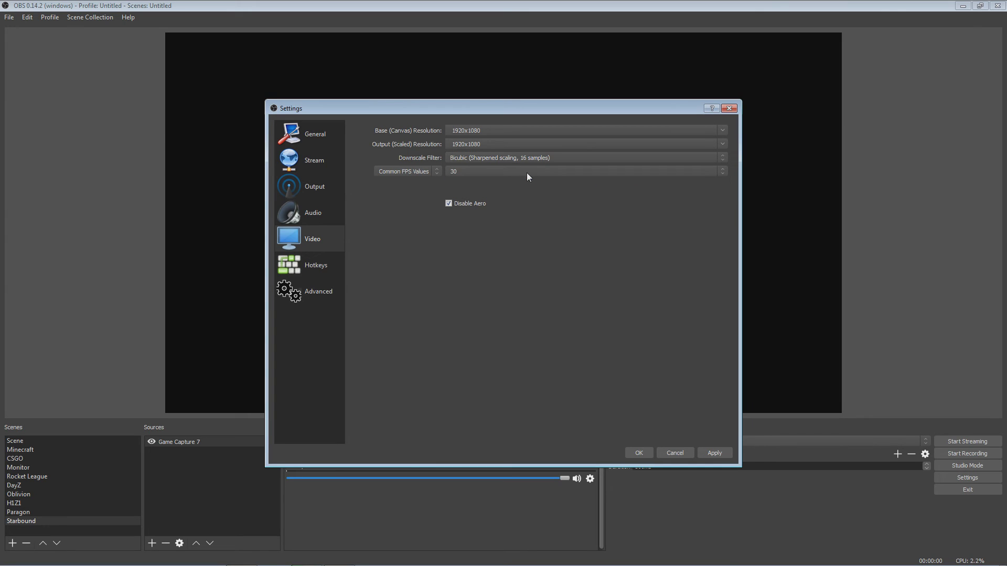
pyautogui.click(515, 160)
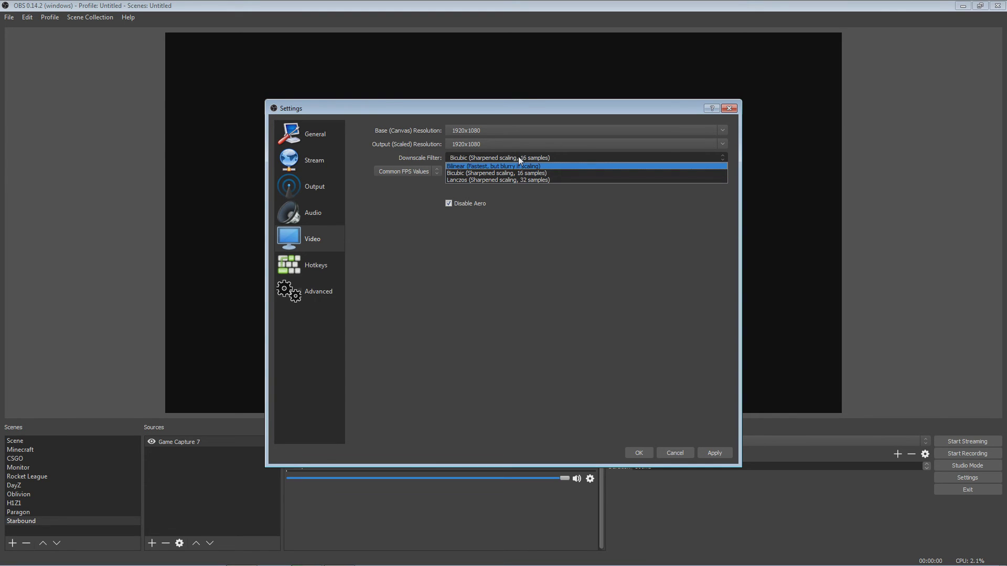
pyautogui.click(517, 148)
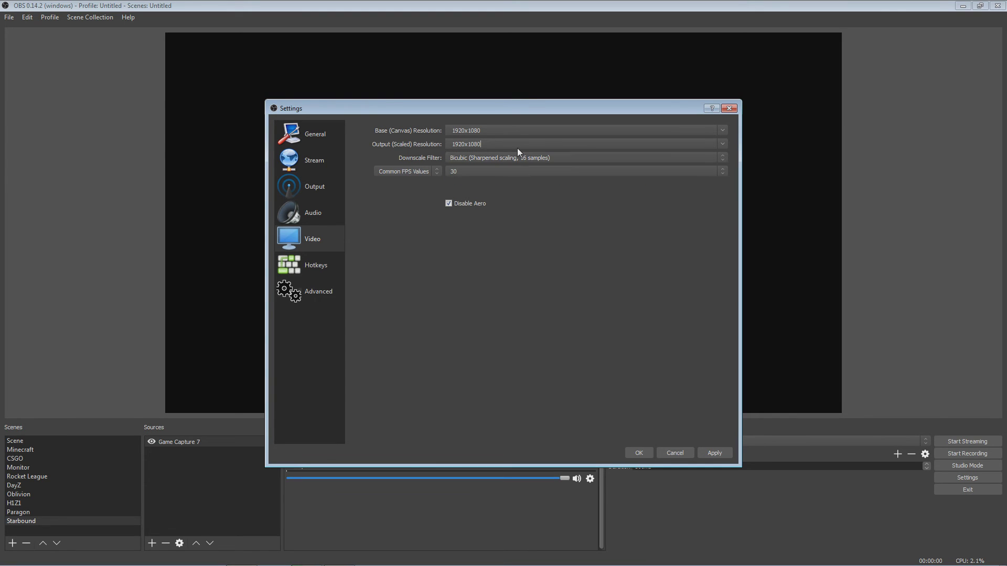
pyautogui.click(457, 172)
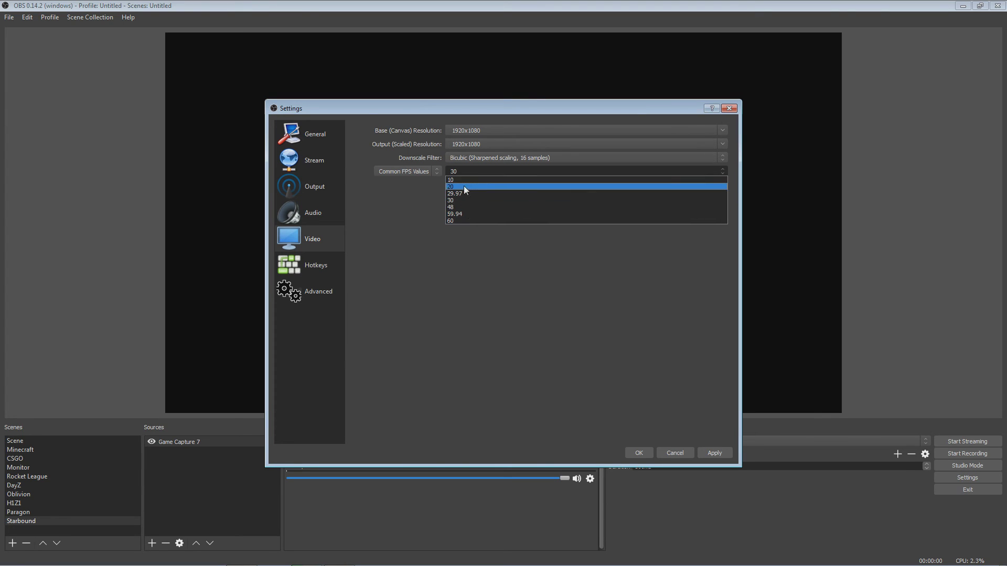
pyautogui.click(465, 169)
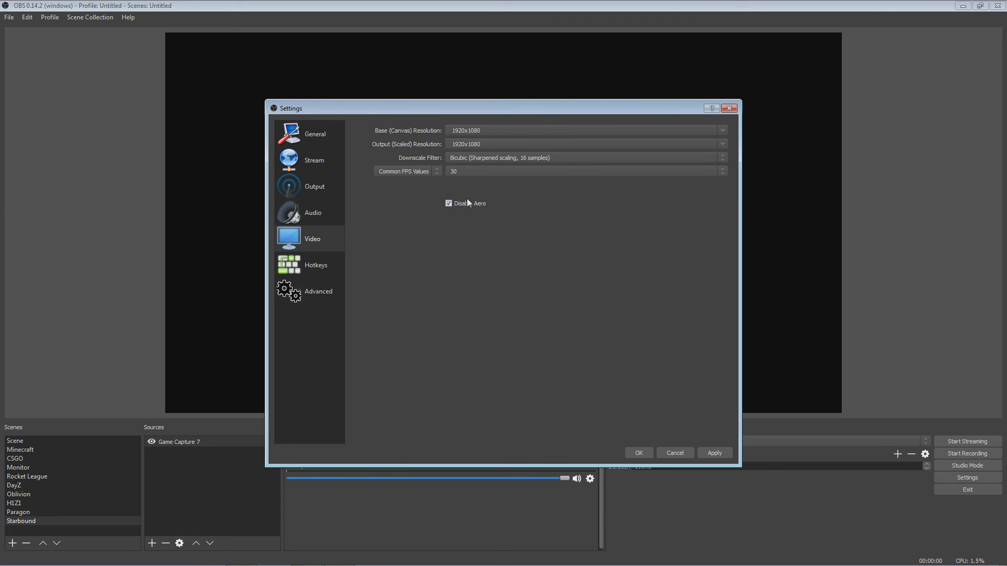
# On the Advanced settings page, try switching the renderer to OpenGL.
pyautogui.click(333, 264)
pyautogui.click(334, 286)
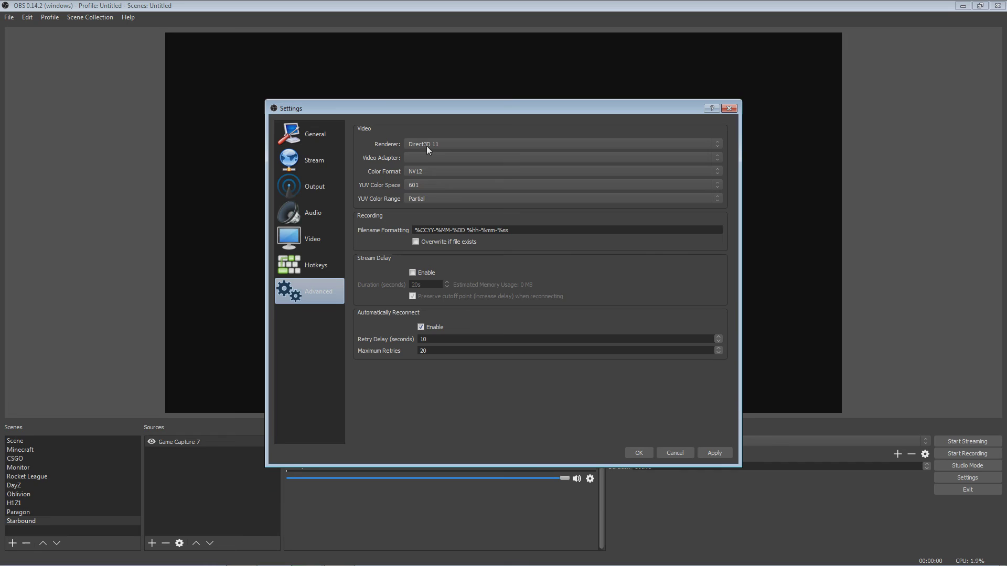
pyautogui.click(511, 145)
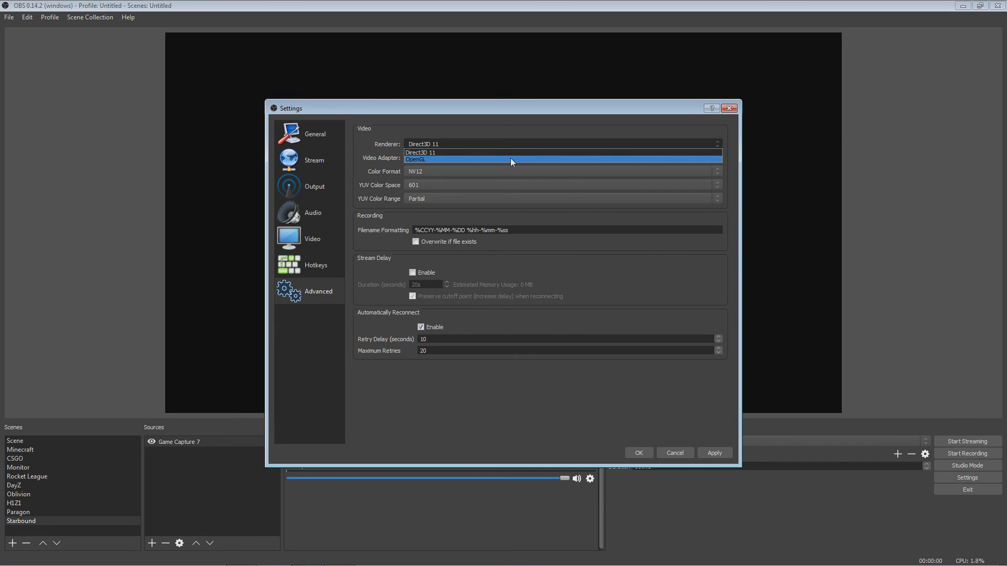
pyautogui.click(510, 159)
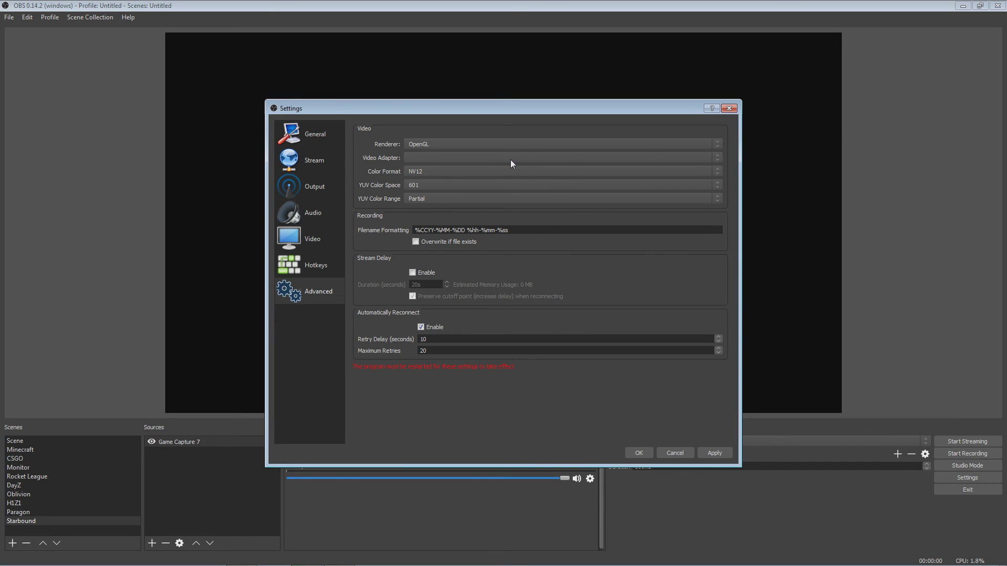
pyautogui.click(426, 147)
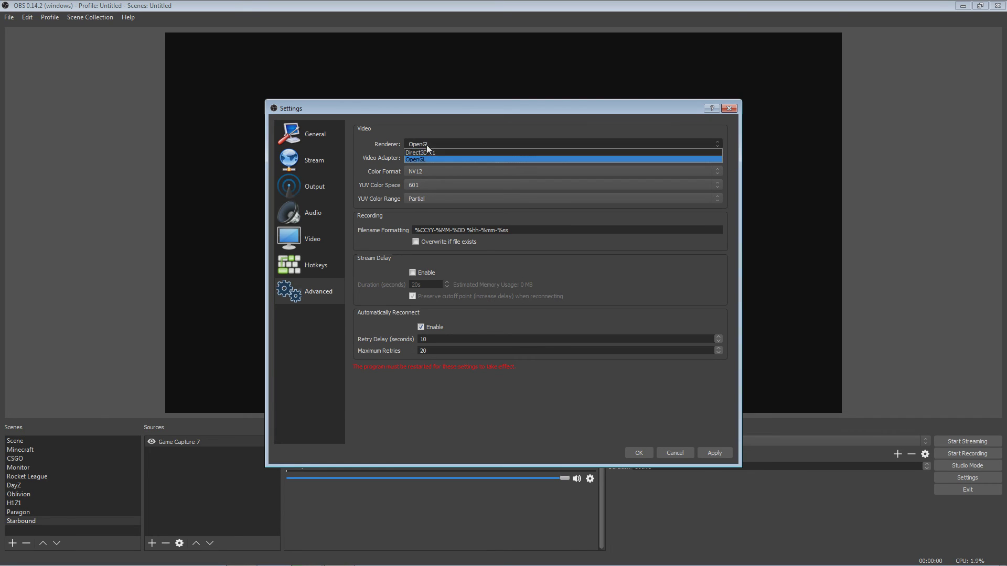
pyautogui.click(454, 143)
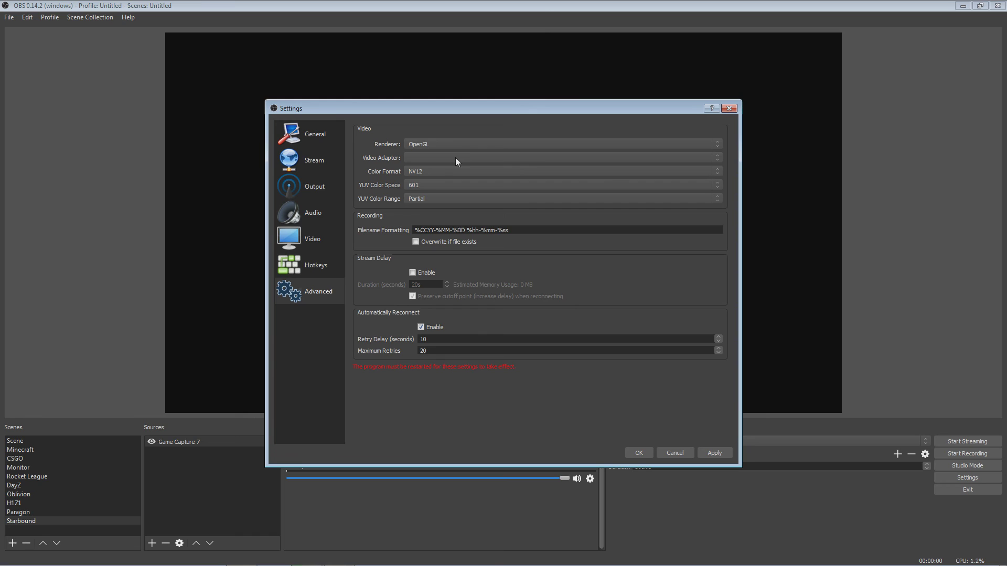
# Keep NV12 as the color format and set the renderer back to Direct3D 11.
pyautogui.click(432, 172)
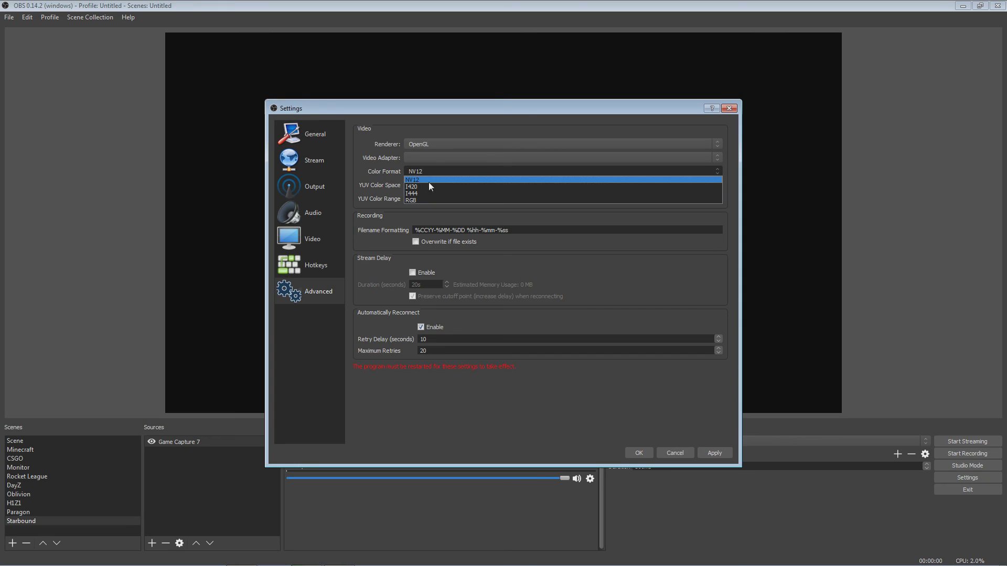
pyautogui.click(440, 179)
pyautogui.click(438, 145)
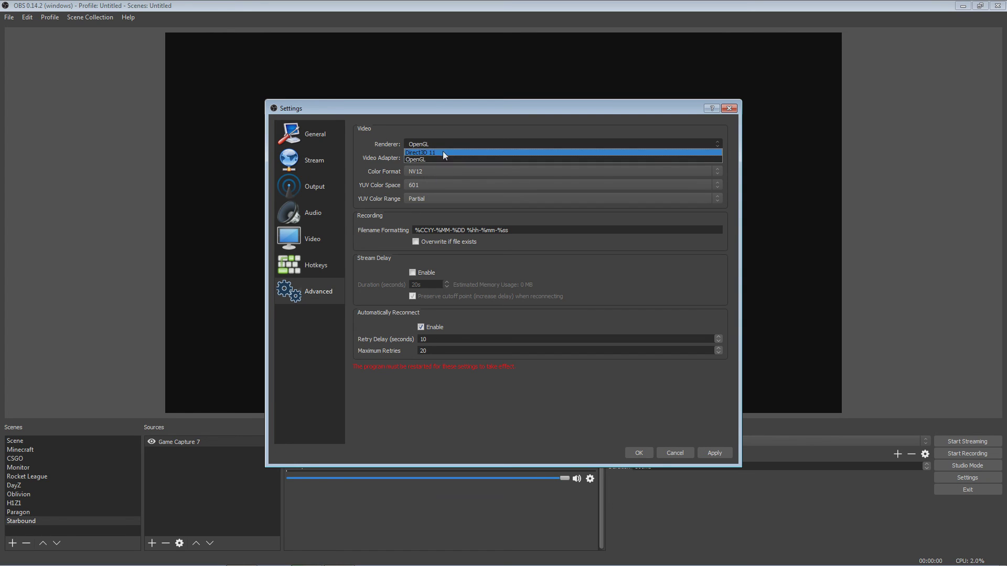
pyautogui.click(443, 151)
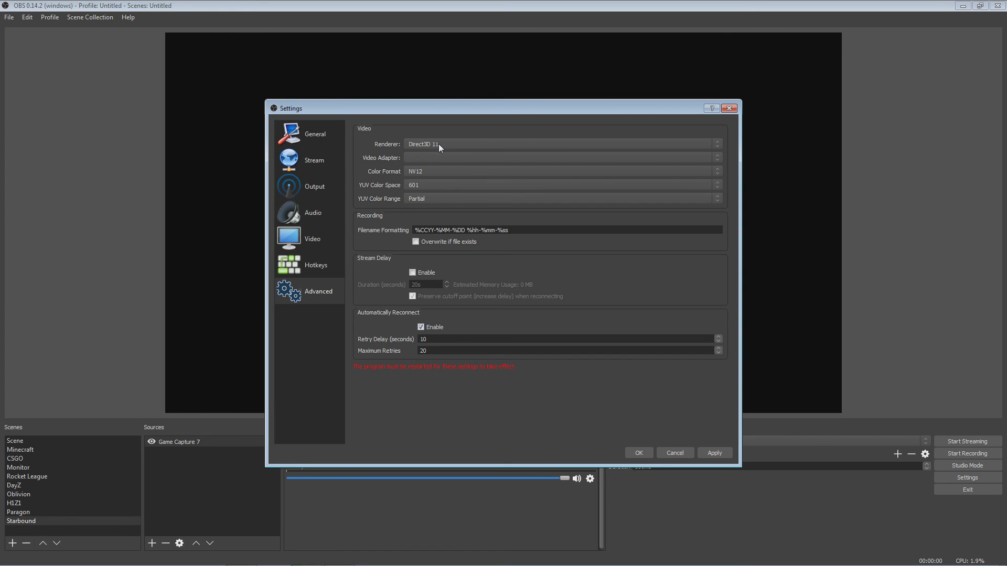
pyautogui.click(435, 140)
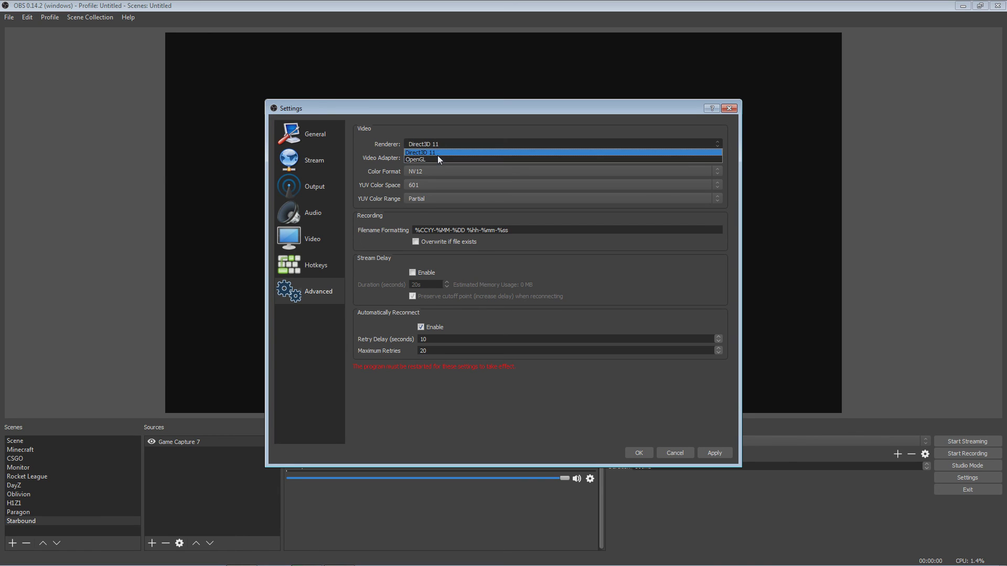
pyautogui.click(437, 144)
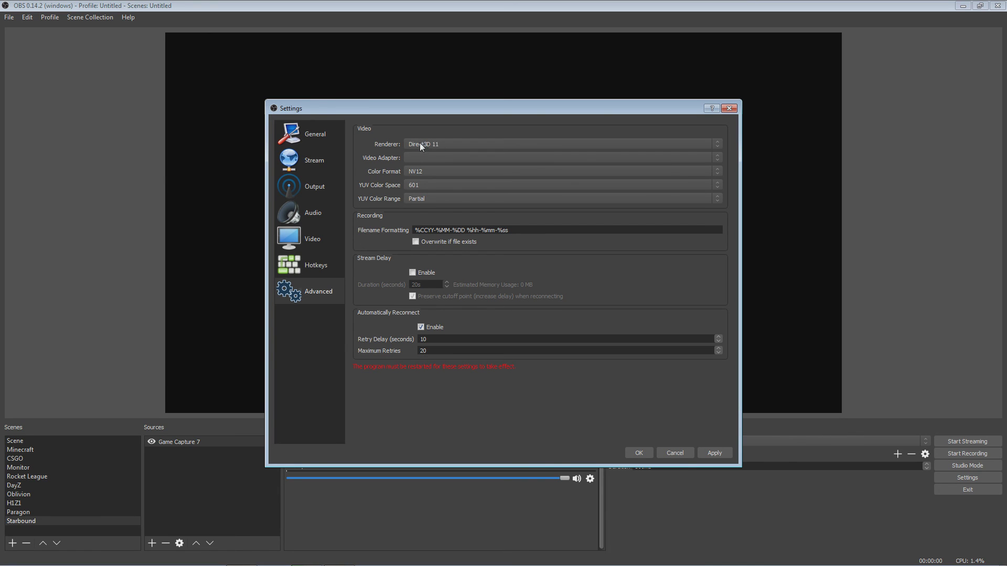
pyautogui.click(430, 144)
# Apply the changed settings and confirm with OK to close the Settings window.
pyautogui.click(698, 454)
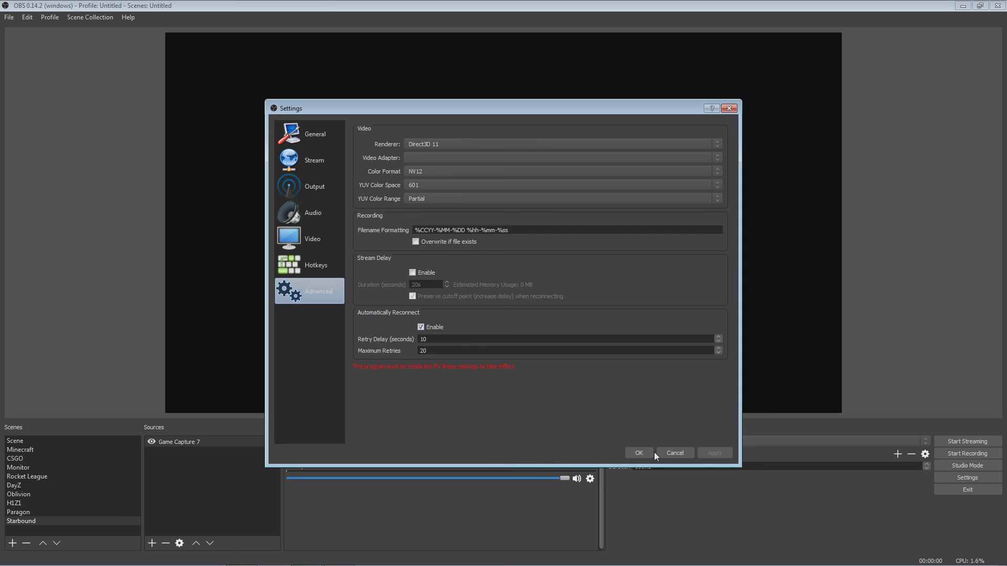
pyautogui.click(636, 451)
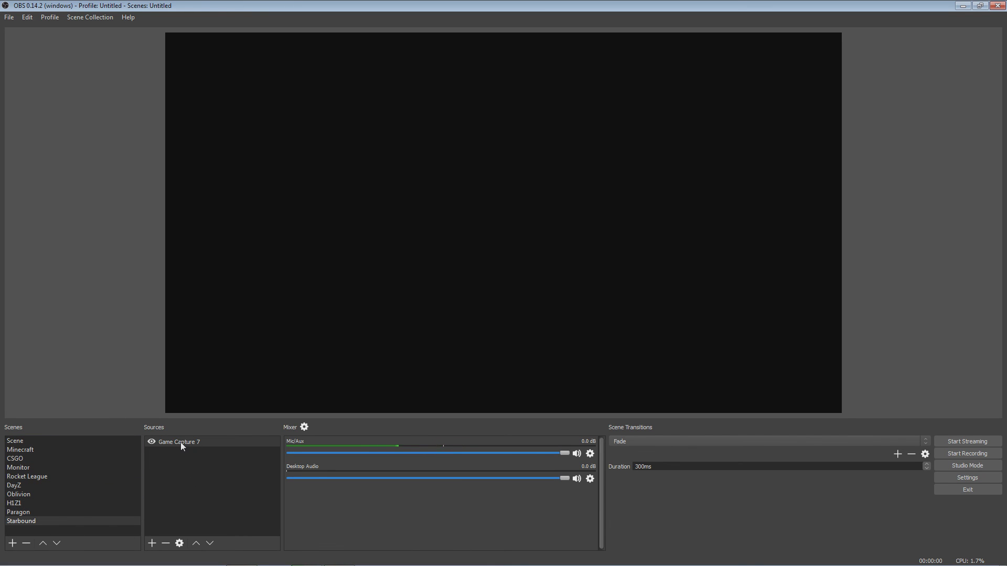
pyautogui.click(950, 477)
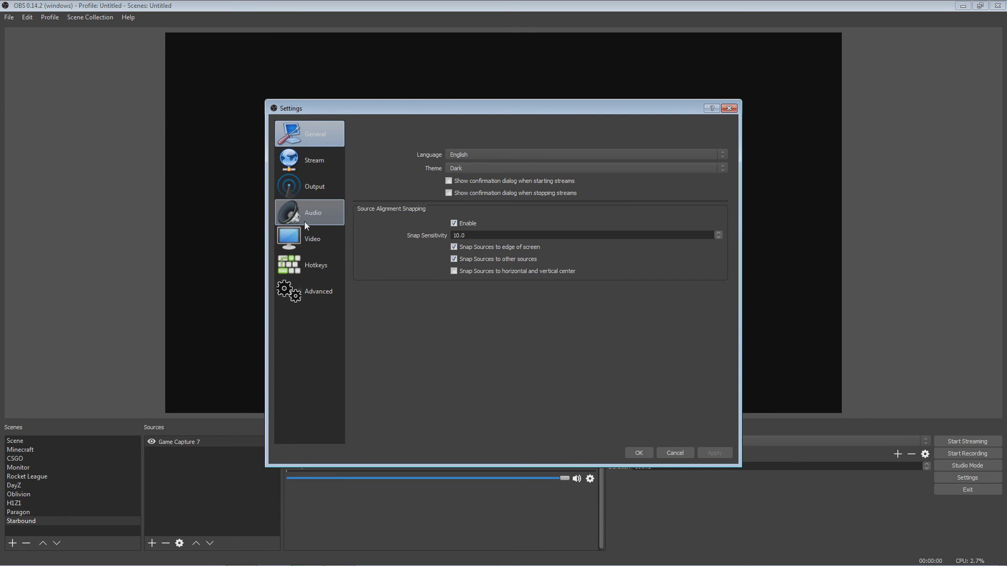
pyautogui.click(314, 186)
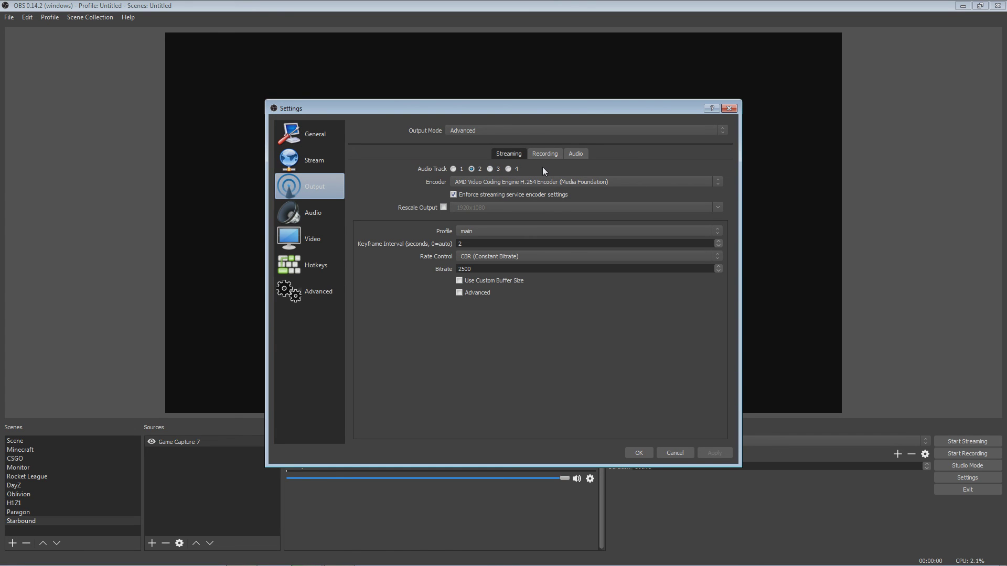
pyautogui.click(639, 454)
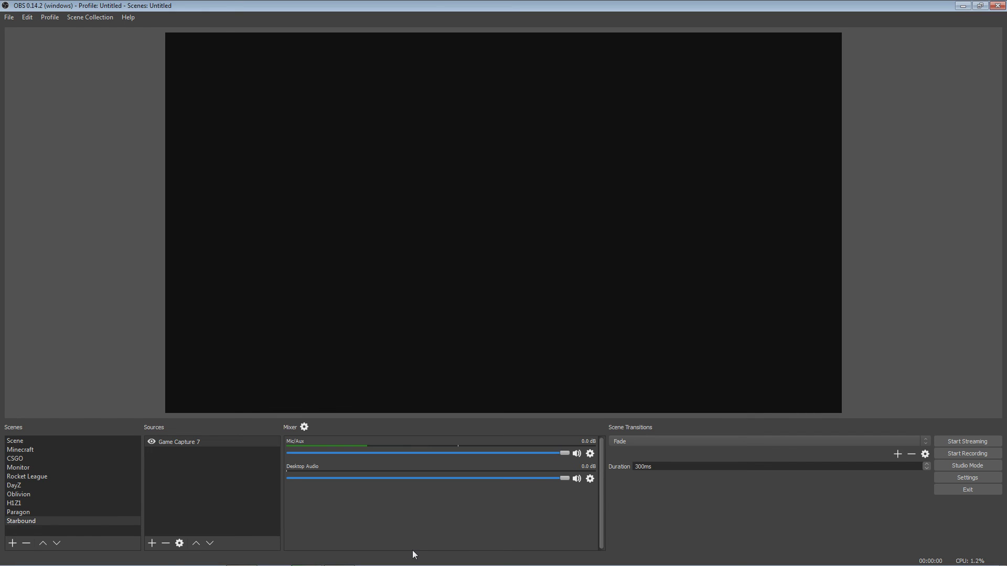